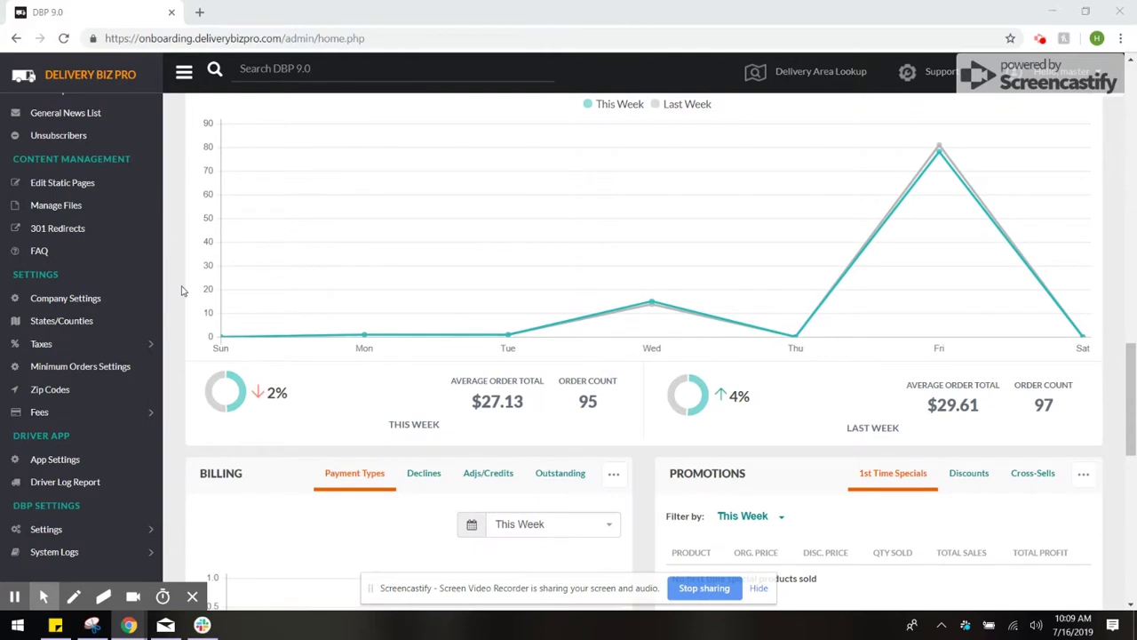
Step: Create a new taxing zone named Colorado
click(53, 345)
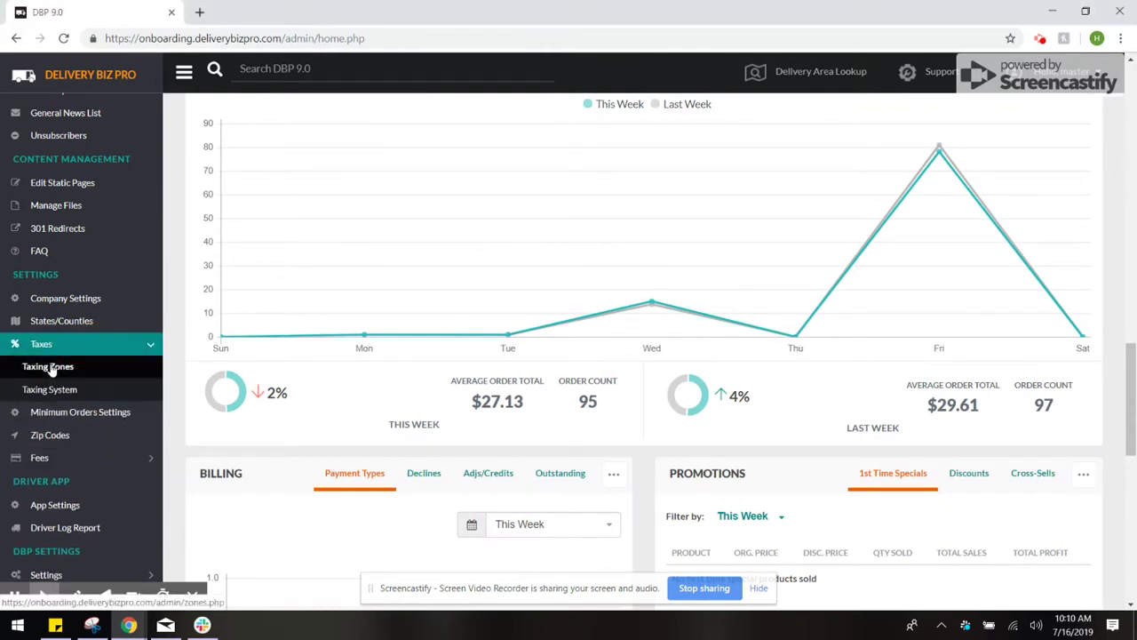
click(51, 367)
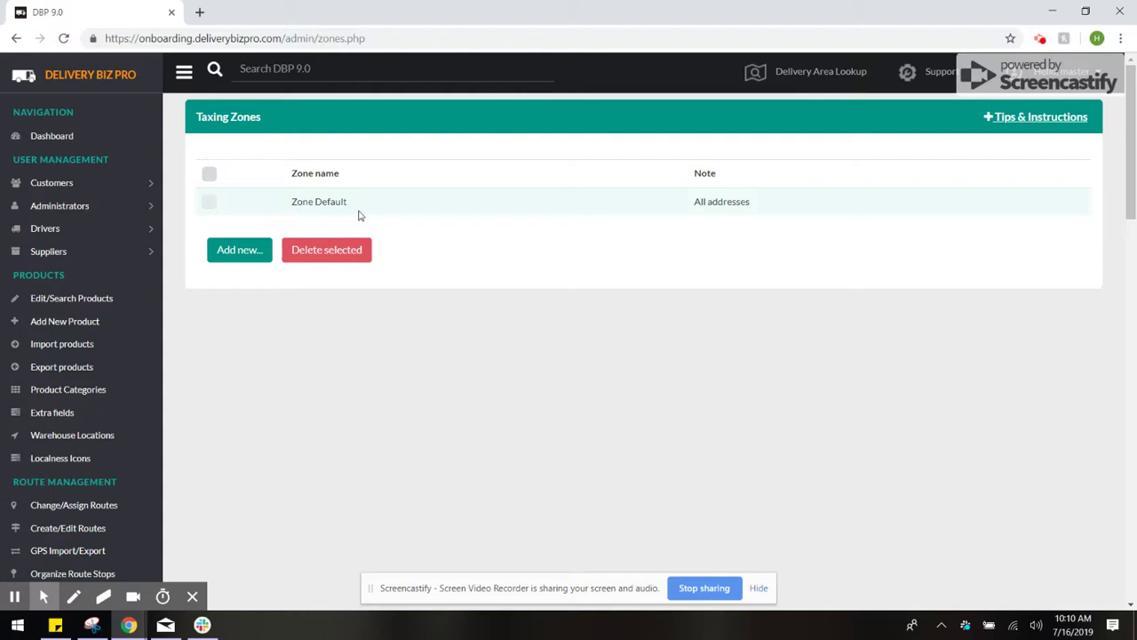
click(234, 253)
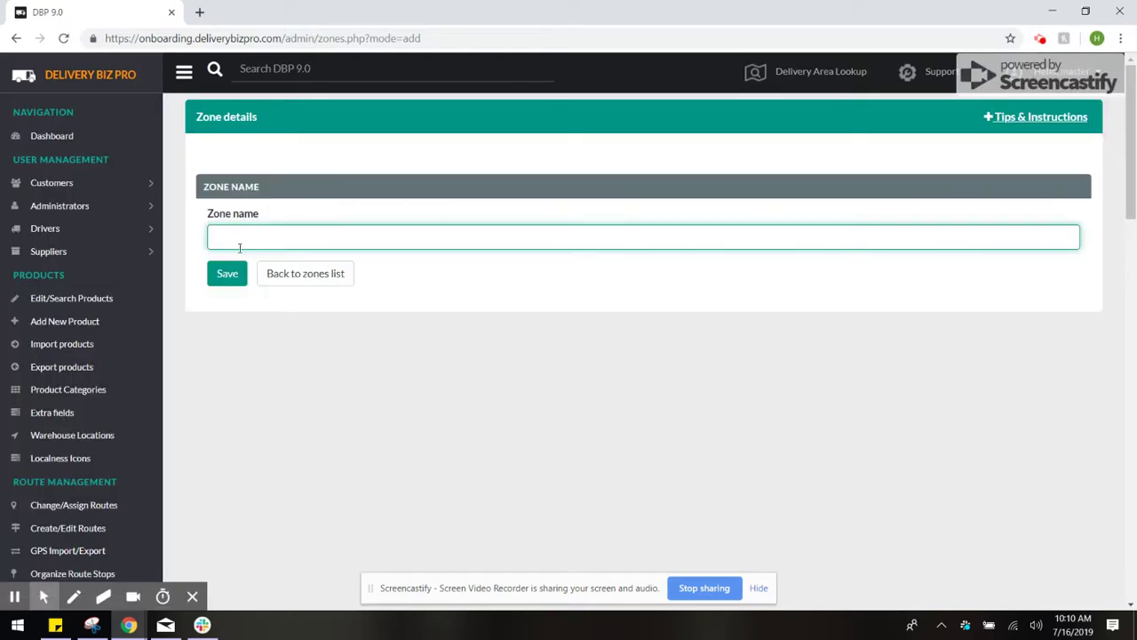
click(239, 241)
click(229, 273)
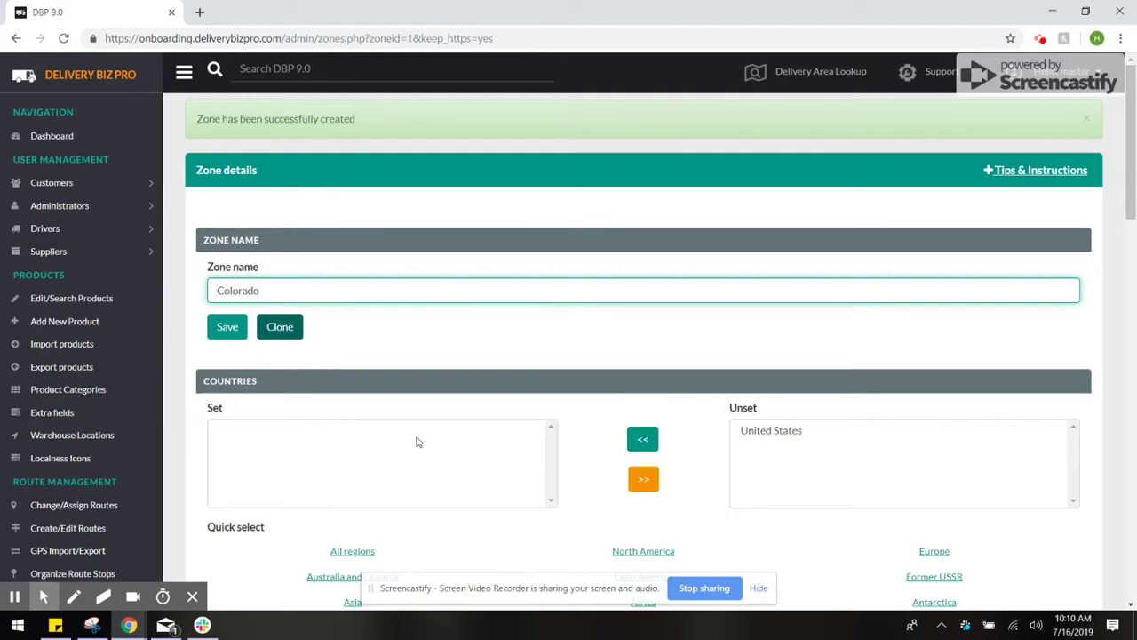
Step: Assign the United States as the zone's country and Colorado as its state
scroll(417, 442, down, 2)
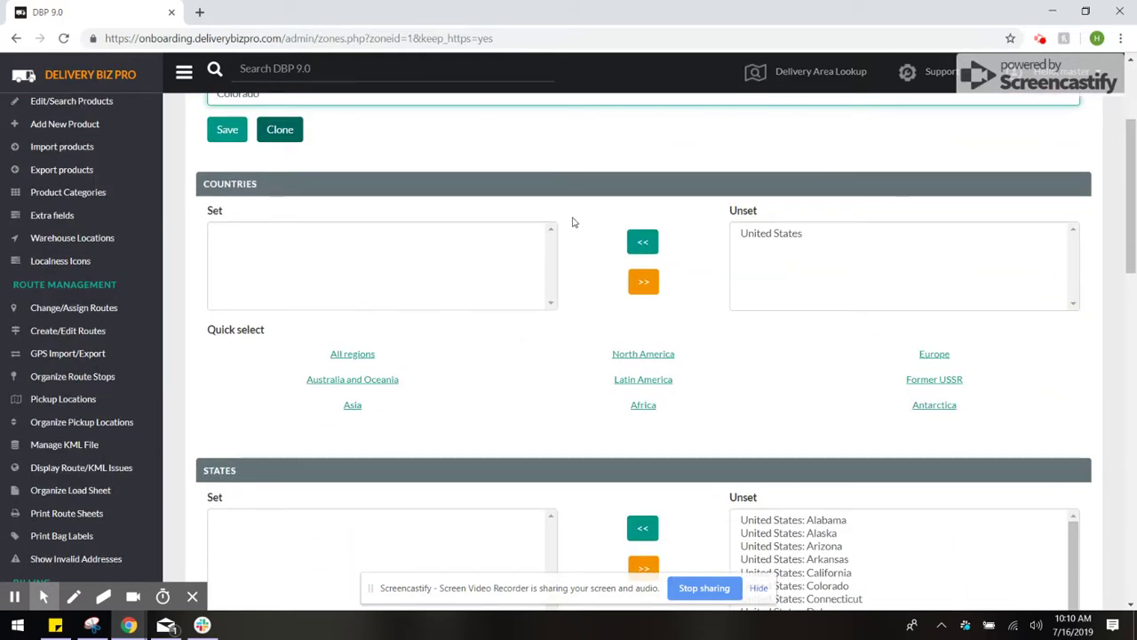
click(756, 236)
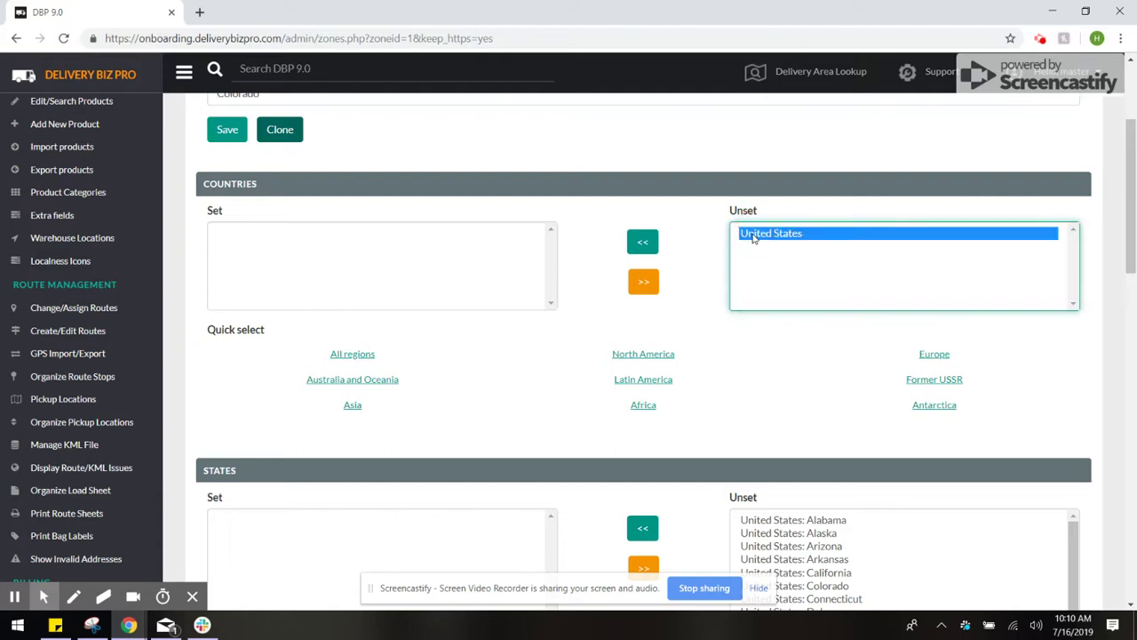
click(643, 243)
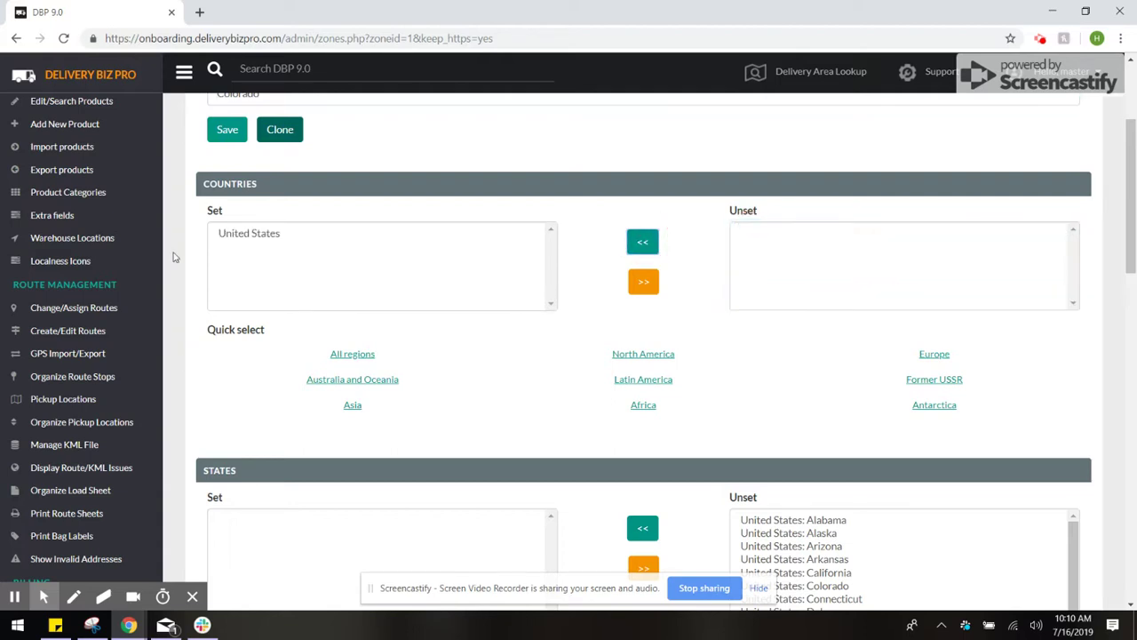
scroll(382, 256, down, 2)
scroll(594, 312, down, 1)
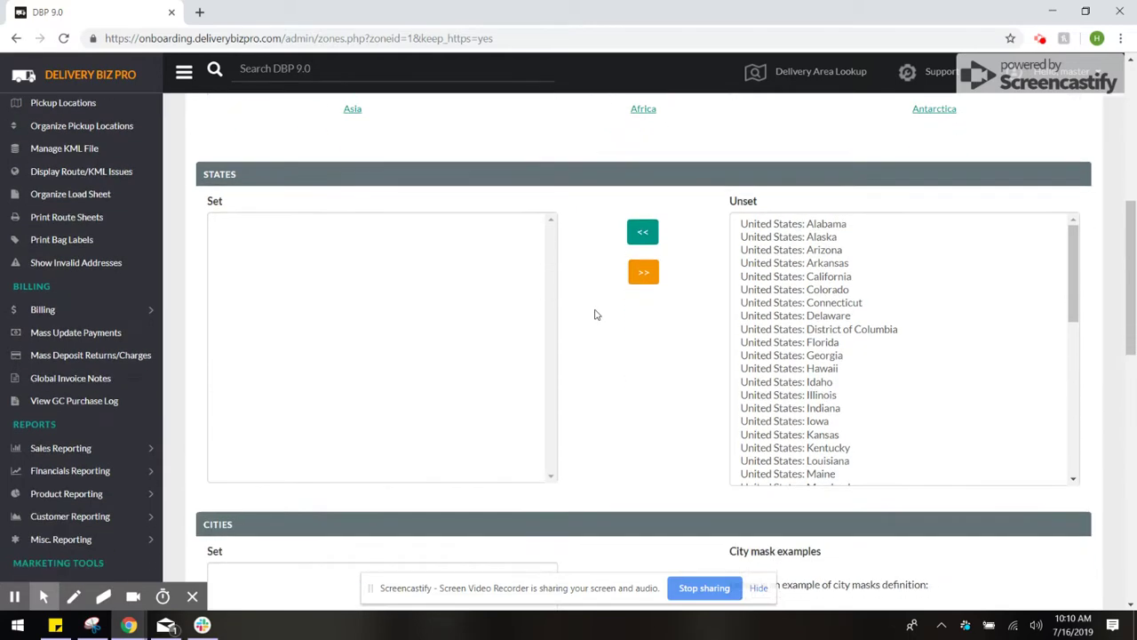
click(808, 290)
click(643, 233)
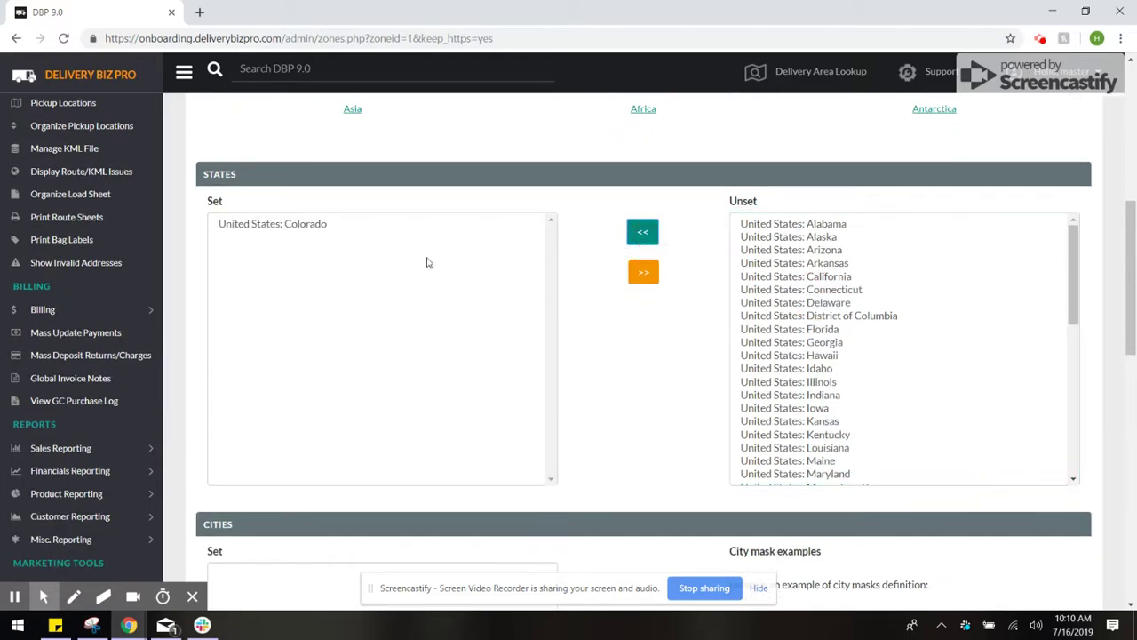
Step: Save the zone details without any city, zip code or address masks
scroll(320, 239, down, 3)
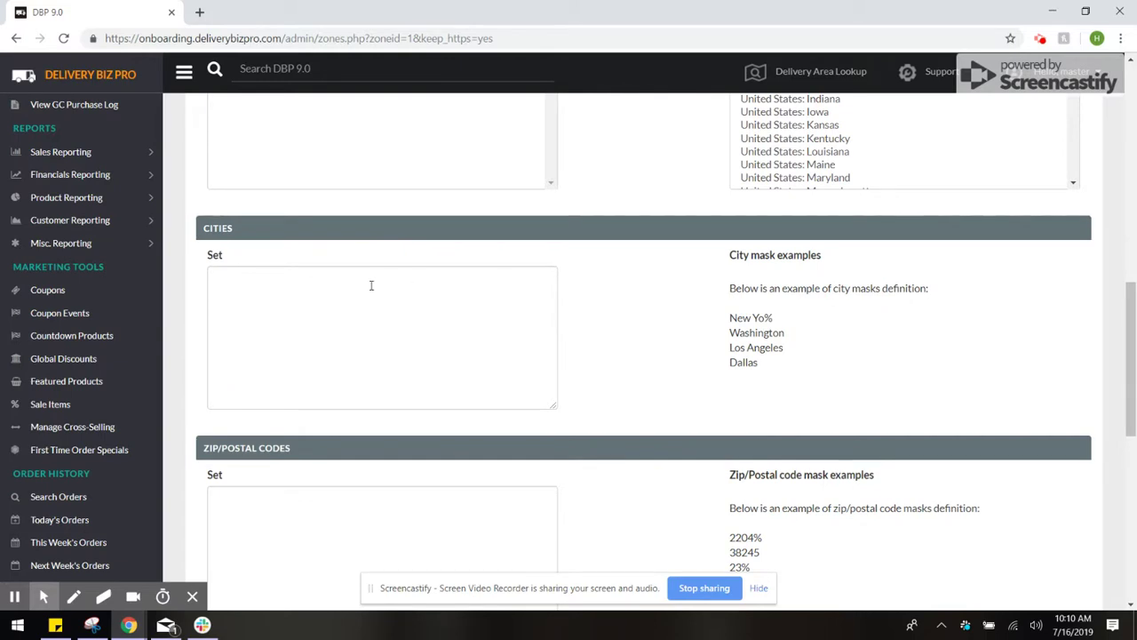
click(385, 309)
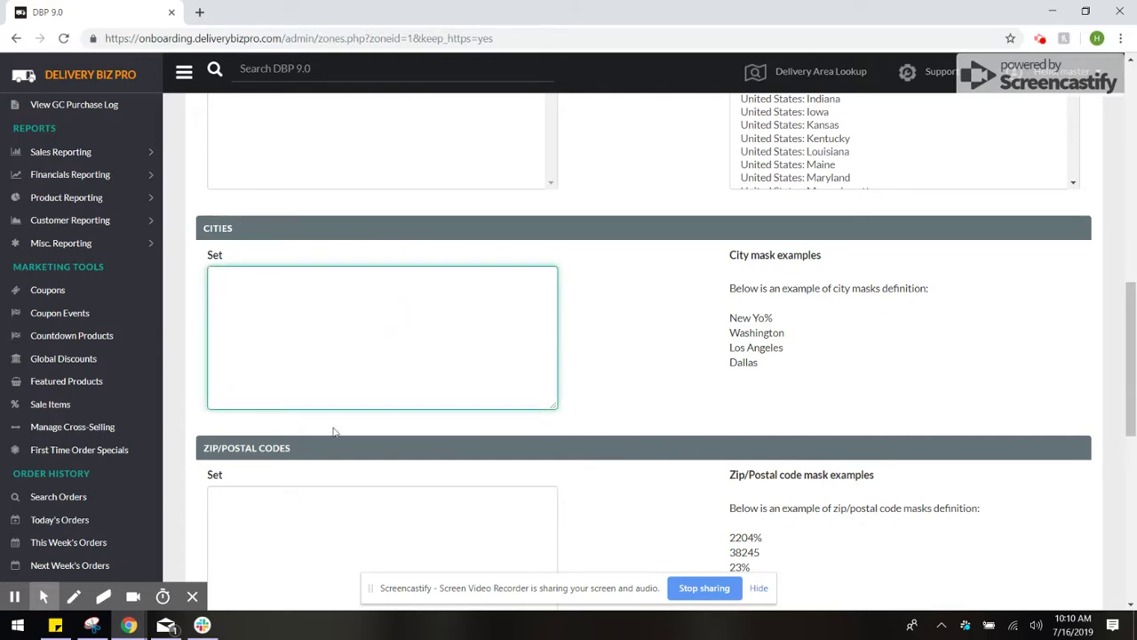
scroll(364, 296, down, 2)
scroll(336, 331, down, 3)
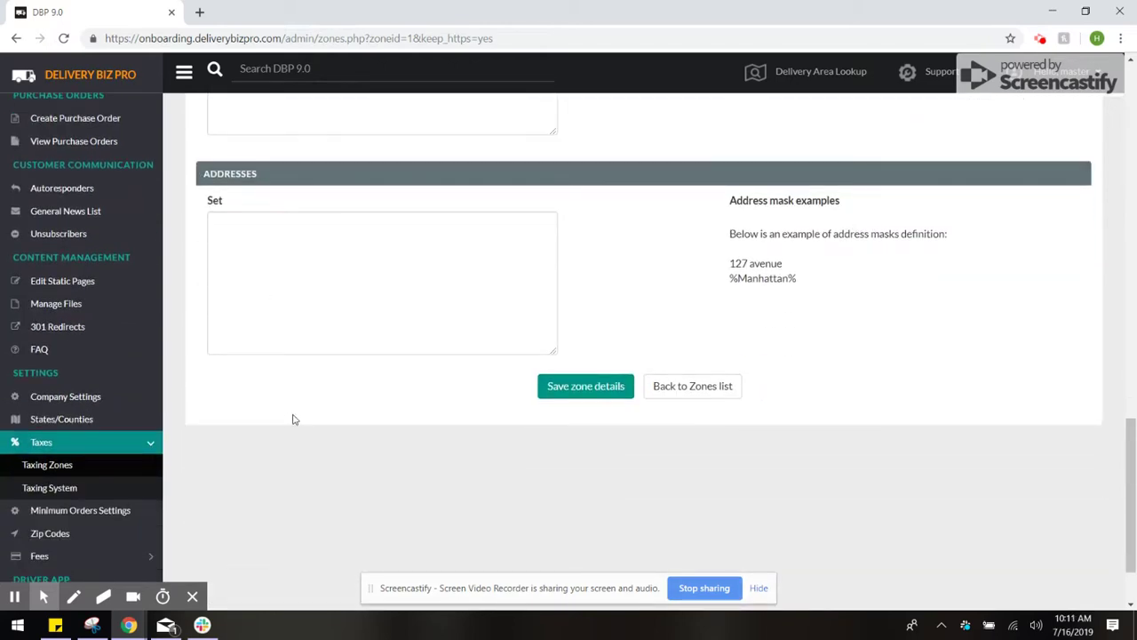
click(559, 391)
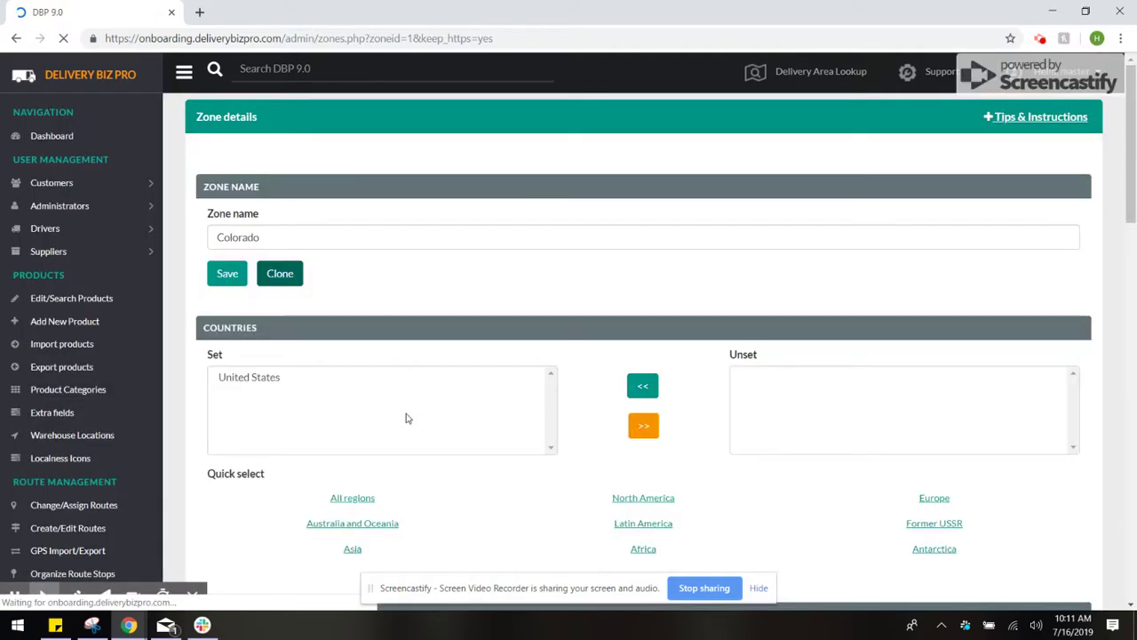
Step: Start a new tax in the taxing system with the service name "Non-Food Tax 3.5%"
scroll(375, 347, down, 2)
scroll(373, 337, down, 15)
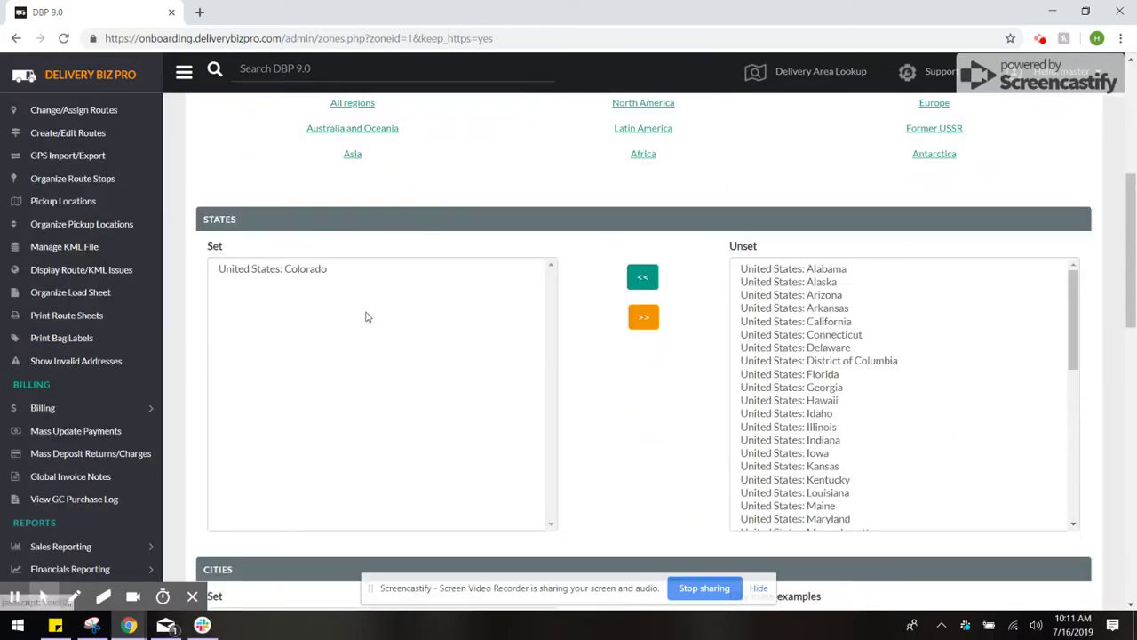
scroll(370, 326, down, 1)
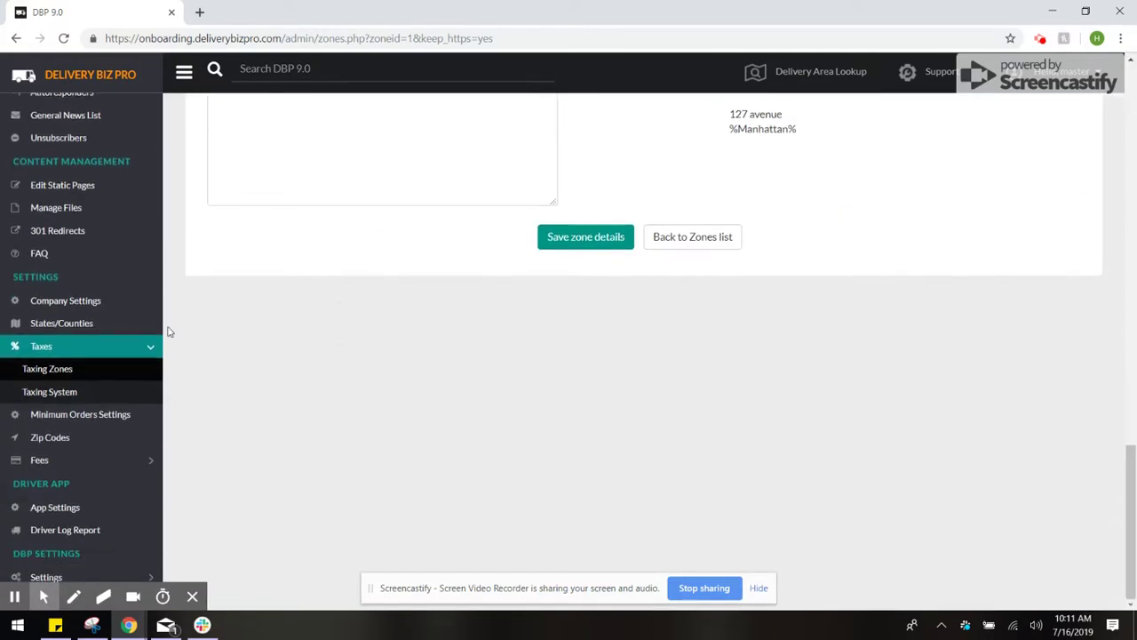
click(61, 394)
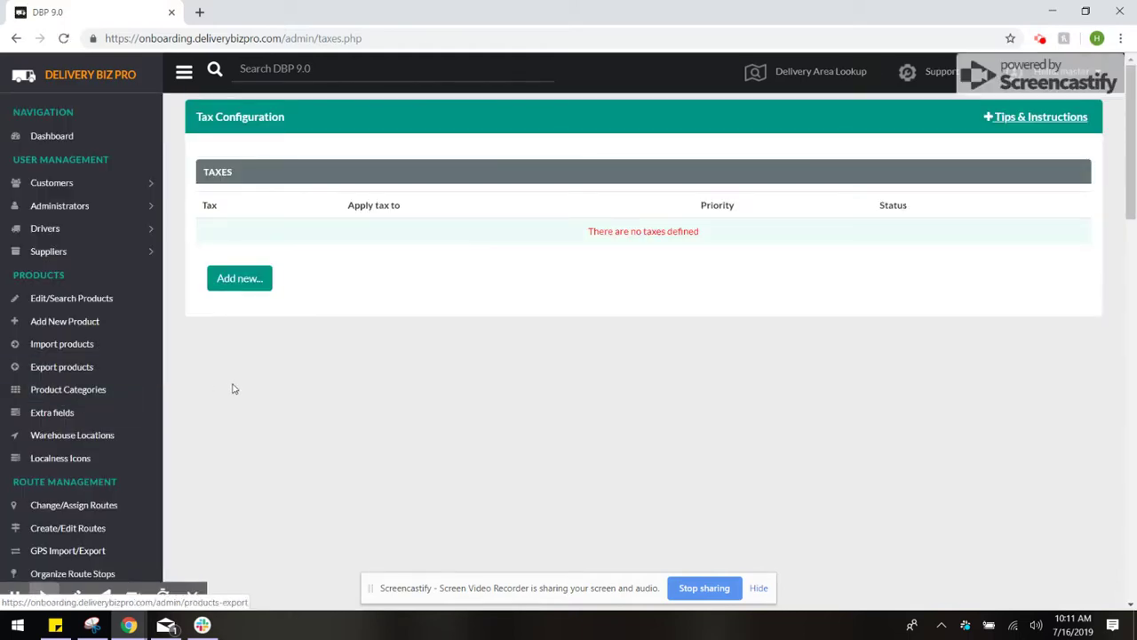
click(232, 388)
click(228, 279)
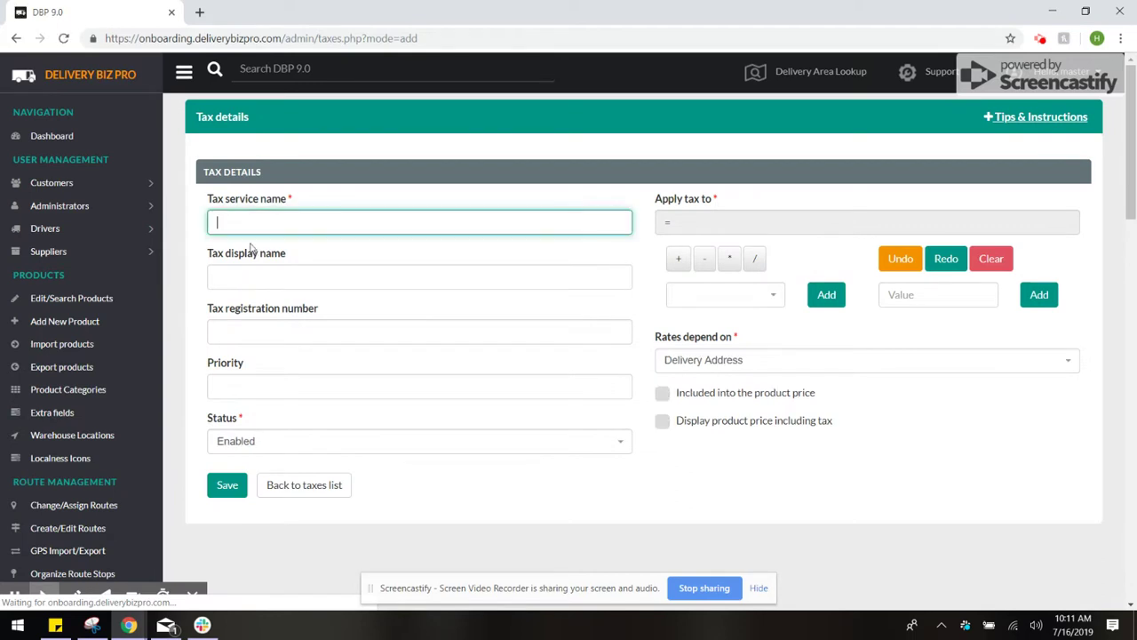
click(254, 227)
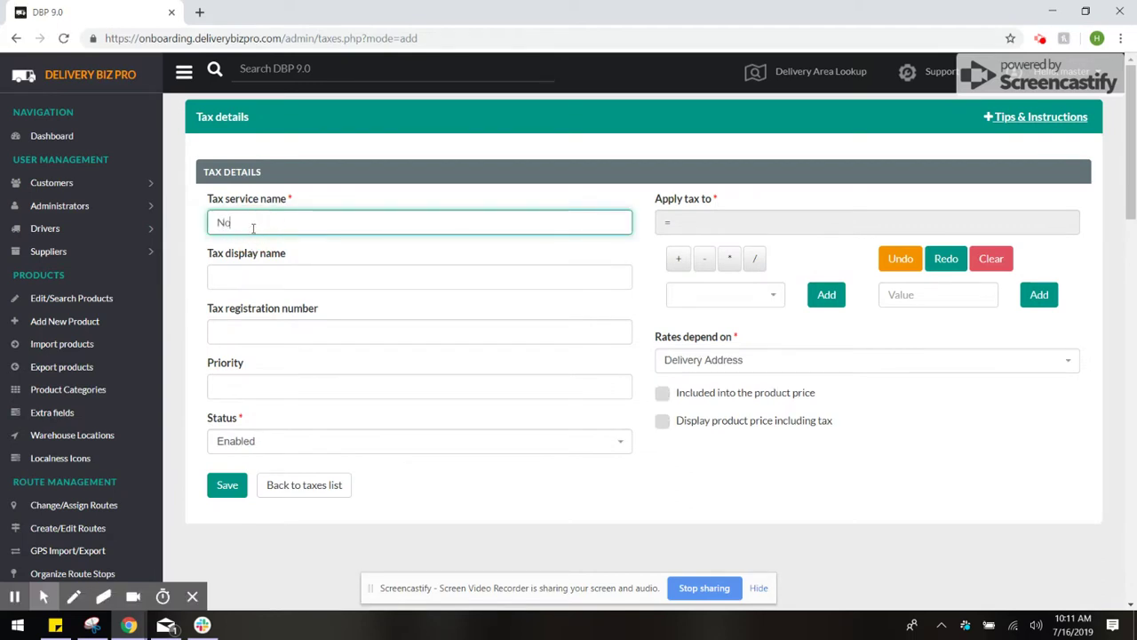
text(Non-Food Ta)
text(x 3.5%)
Step: Reuse the service name "Non-Food Tax 3.5%" as the tax display name and set the priority to 0
drag(316, 223, 213, 223)
key(ctrl+c)
click(239, 275)
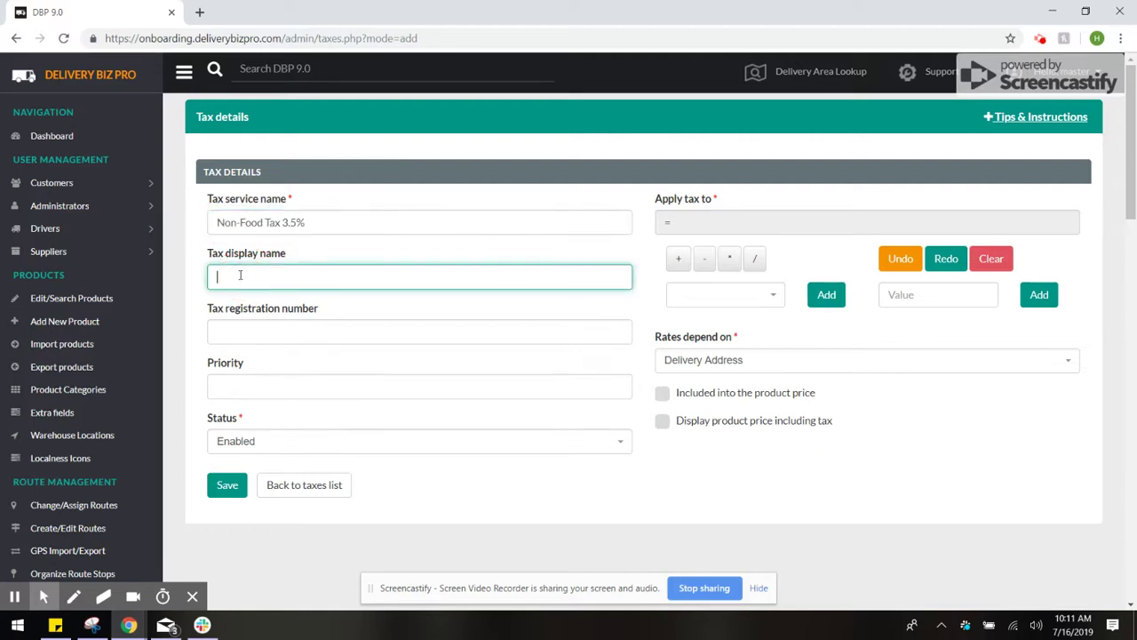
key(ctrl+v)
click(268, 387)
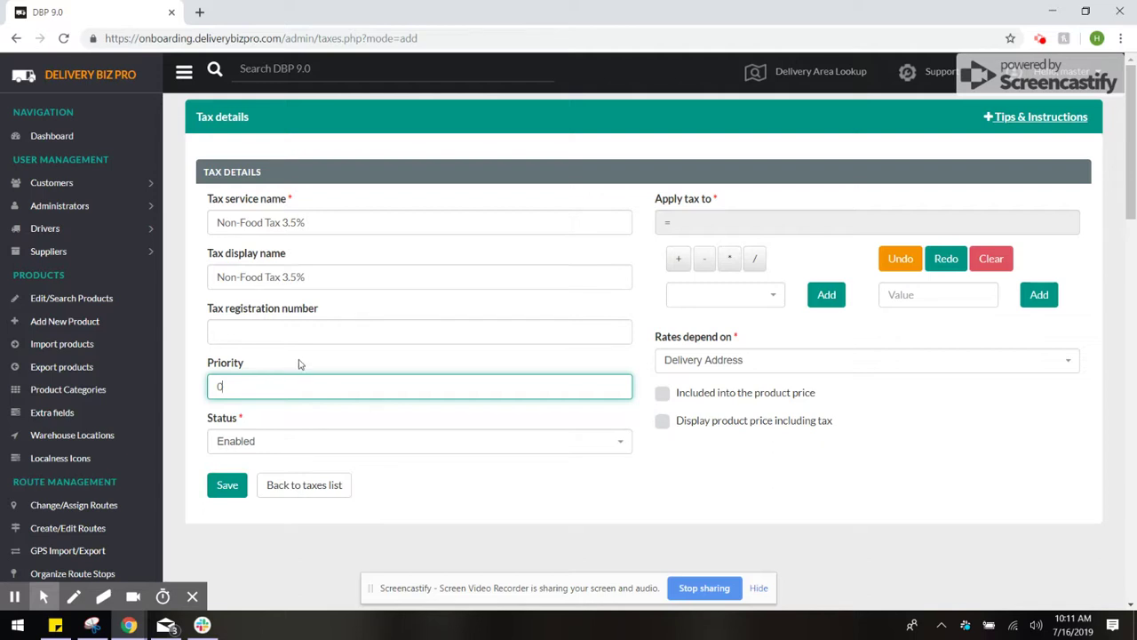
click(299, 363)
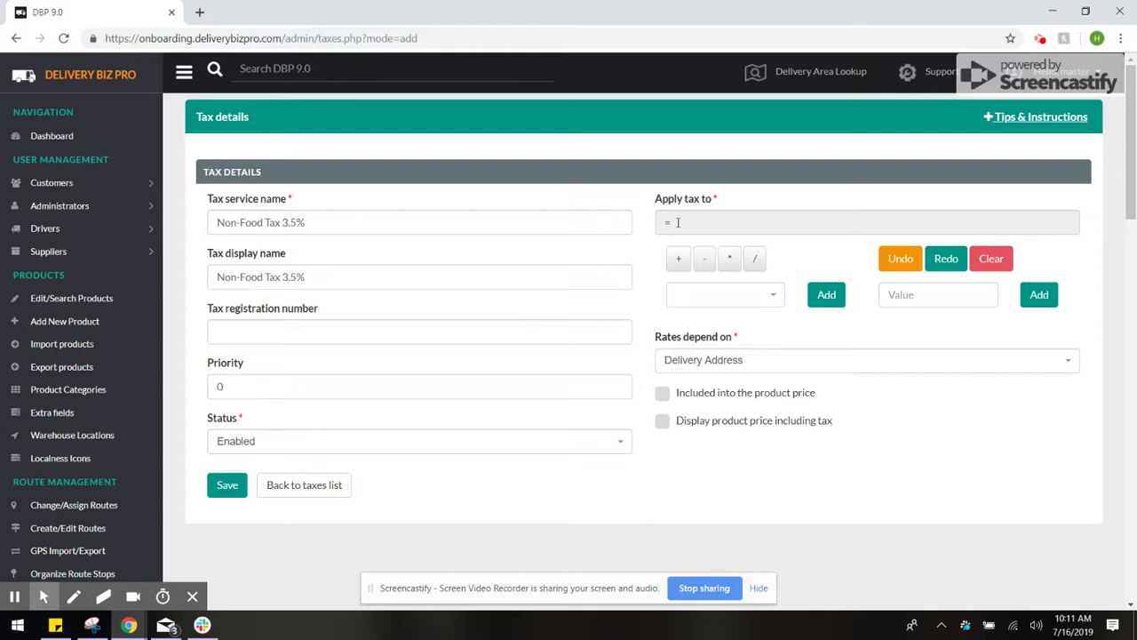
Step: Apply the tax to DST (Discounted subtotal) and save it, agreeing to change current orders as well
click(724, 297)
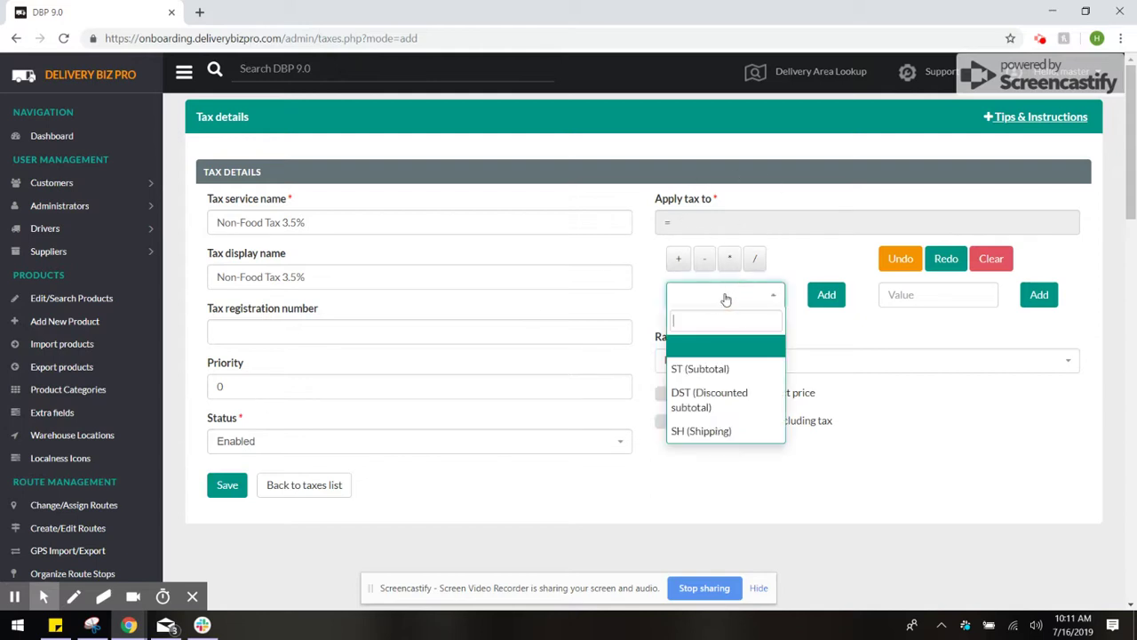
click(733, 406)
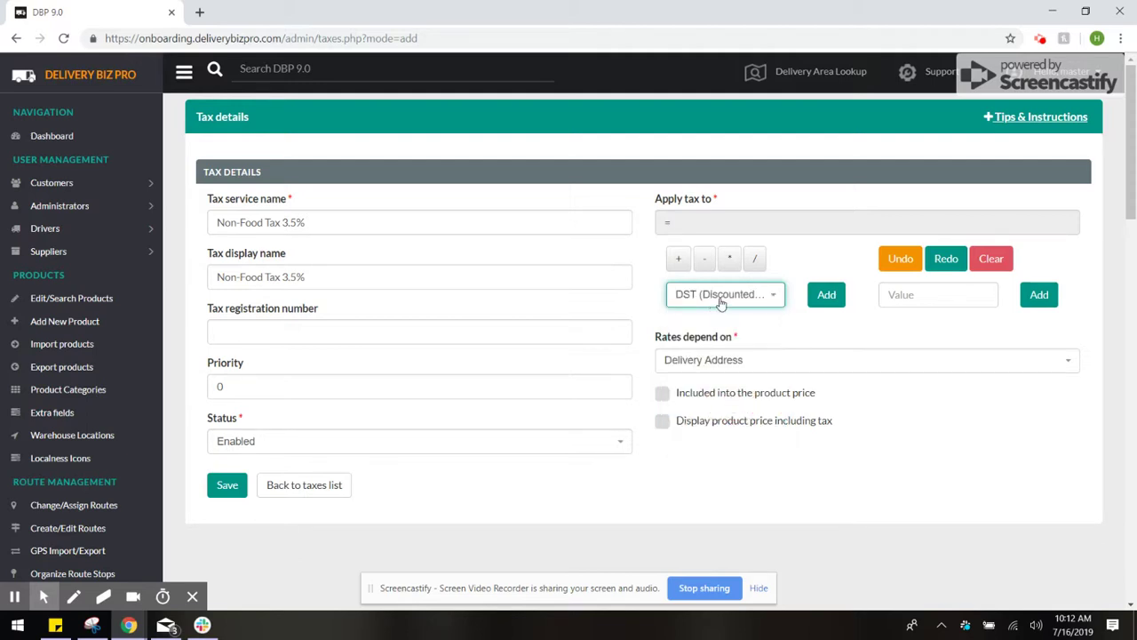
click(822, 299)
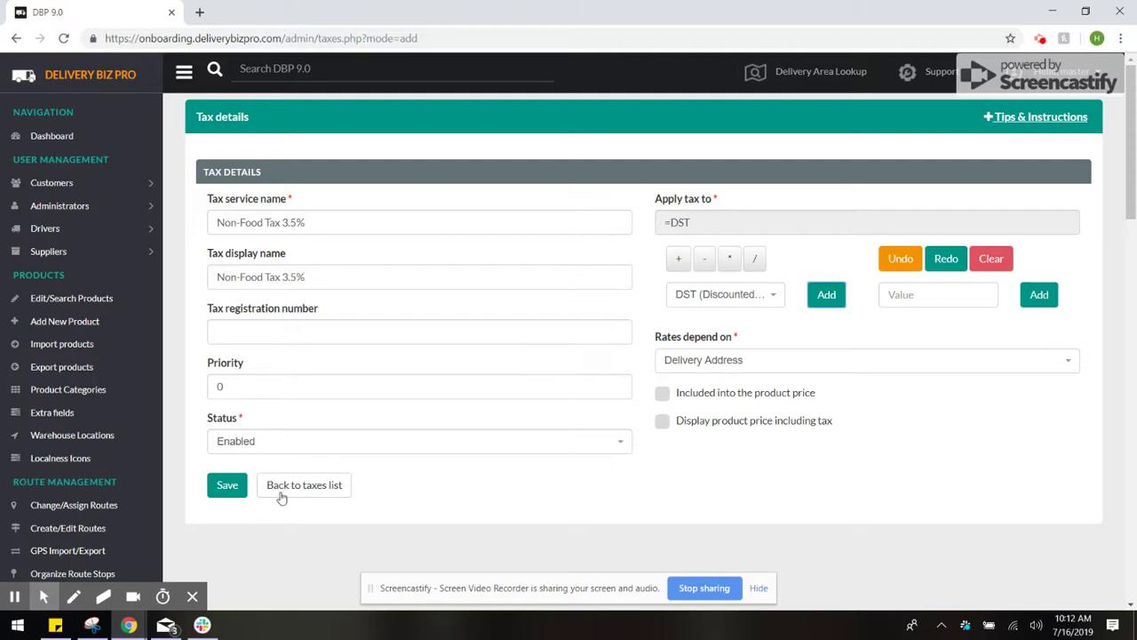
click(226, 496)
click(227, 487)
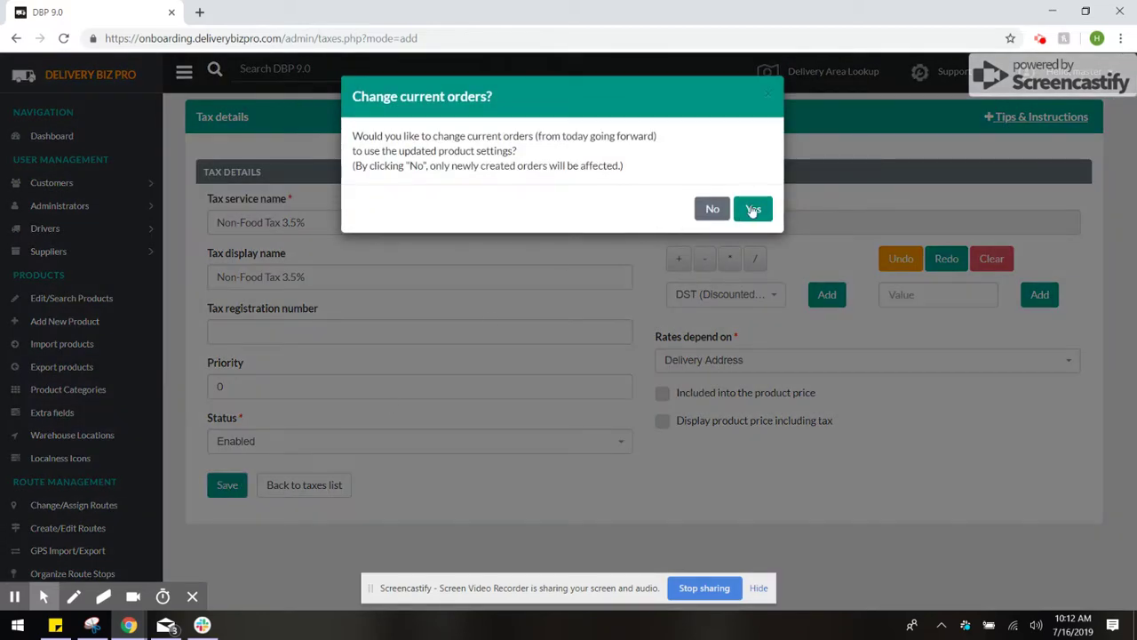
click(754, 210)
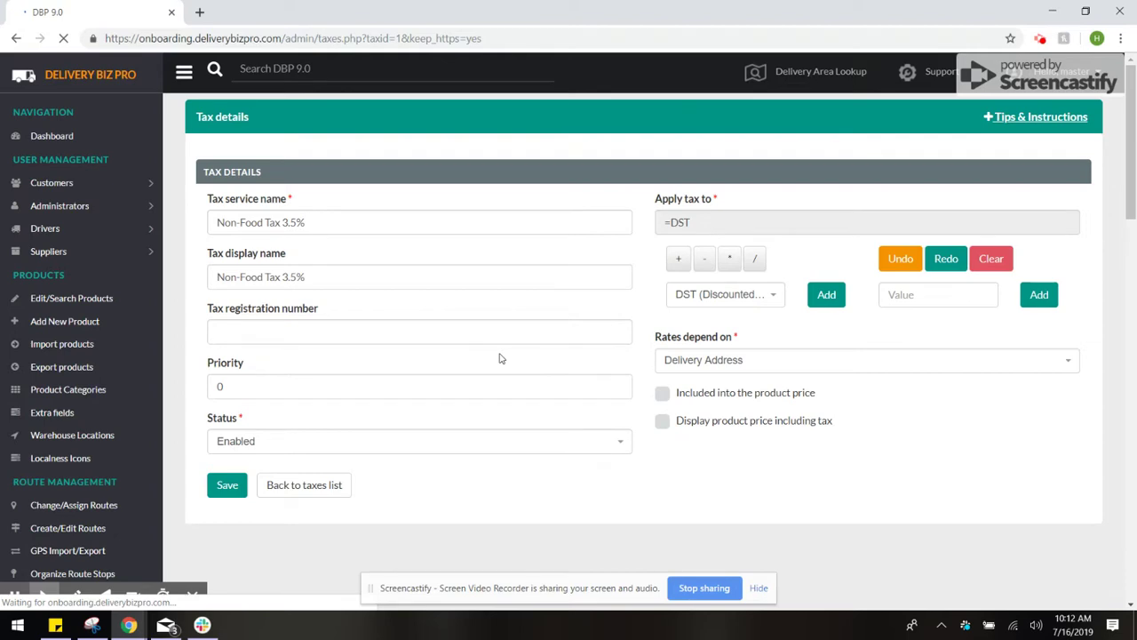
Step: Set the new tax rate's value to 3.5 % and its zone to Colorado
scroll(500, 355, down, 4)
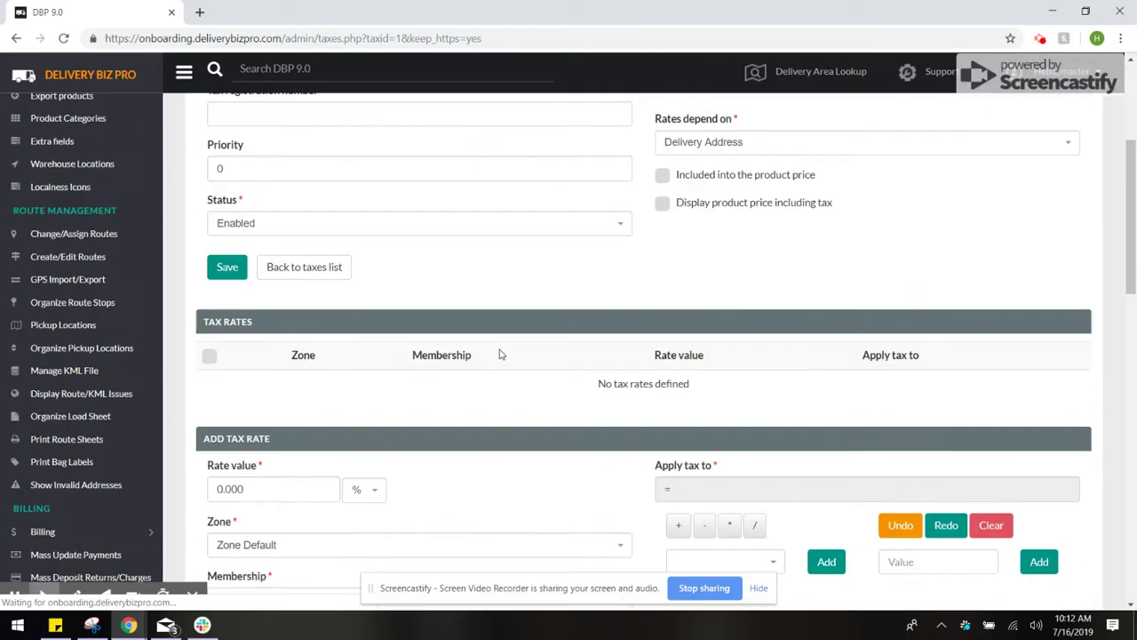
scroll(501, 349, down, 1)
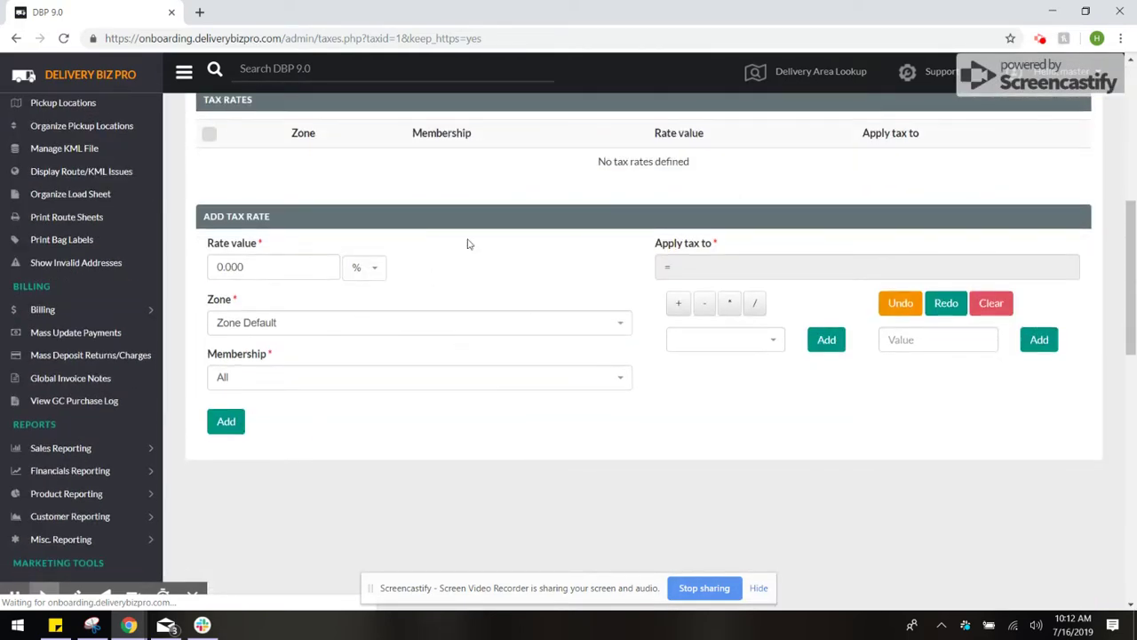
click(266, 268)
text(3)
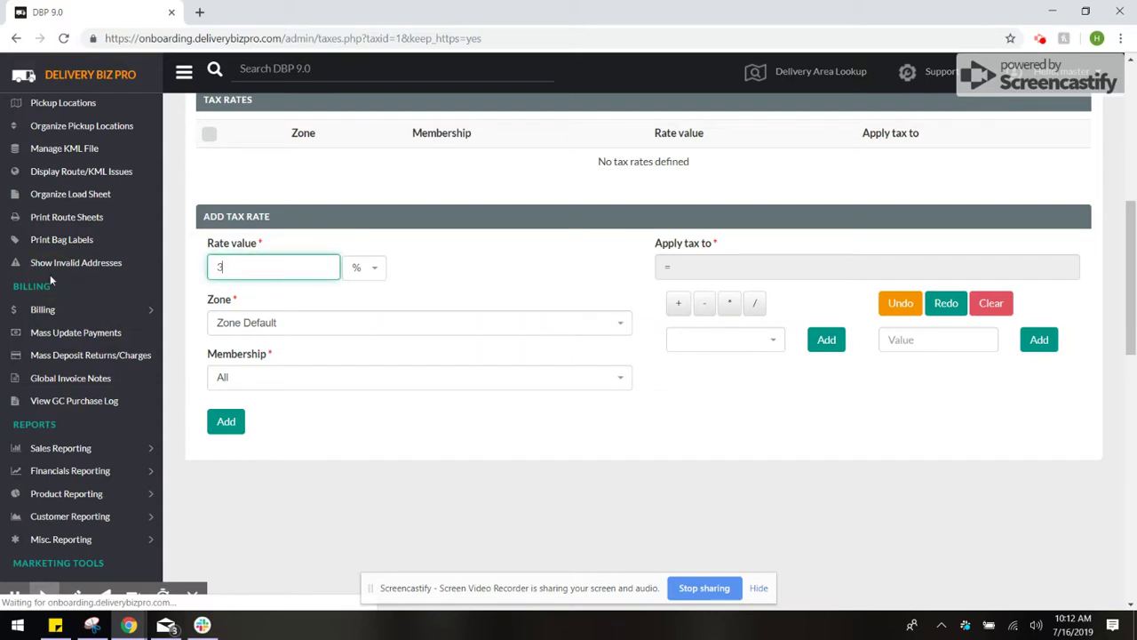
text(.5)
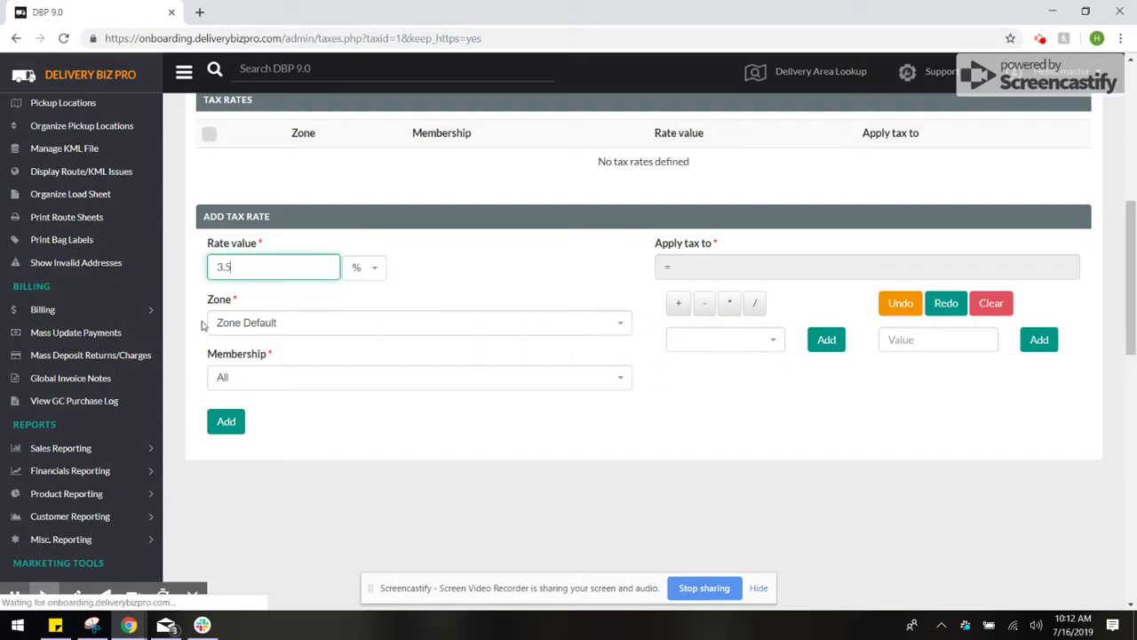
click(307, 327)
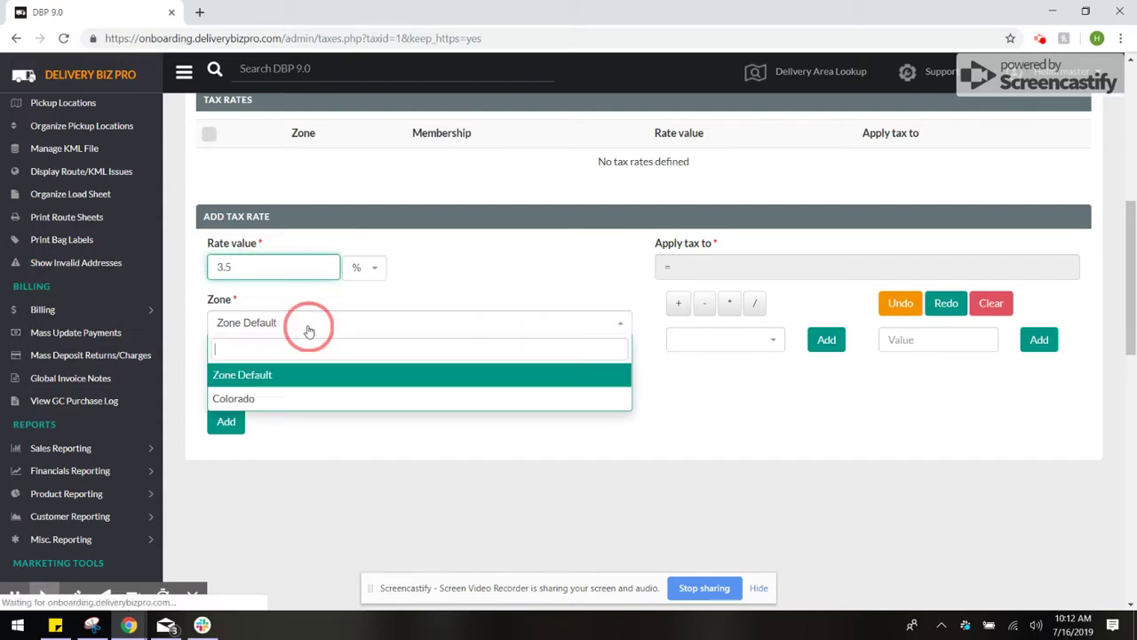
click(234, 401)
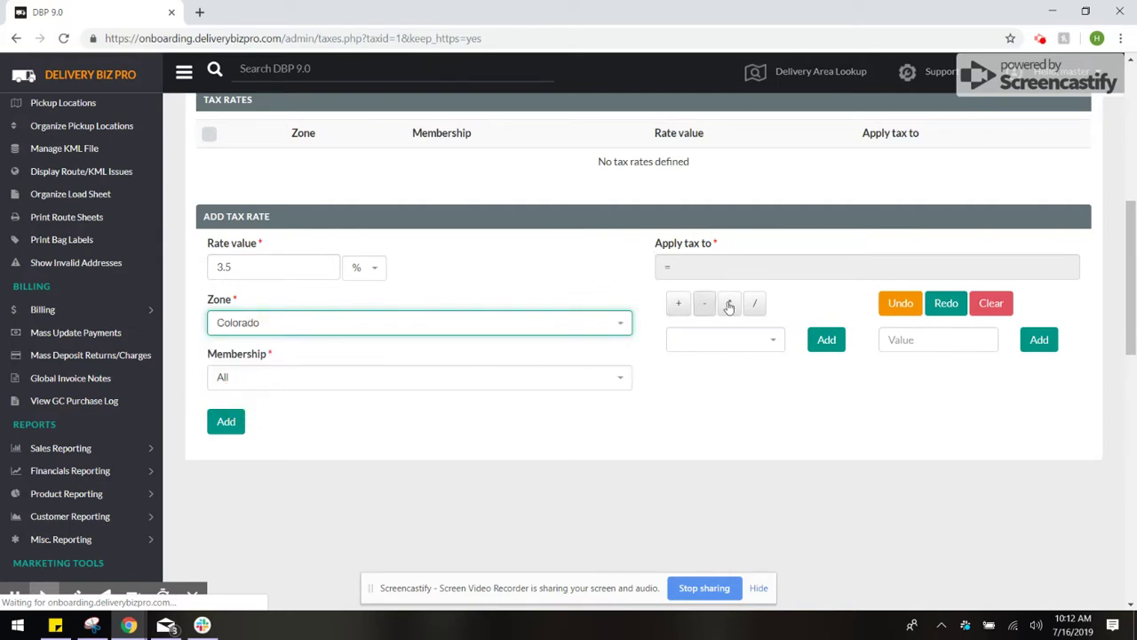
Step: Apply the Colorado rate to DST (Discounted subtotal) and add it to the tax's rates
click(734, 343)
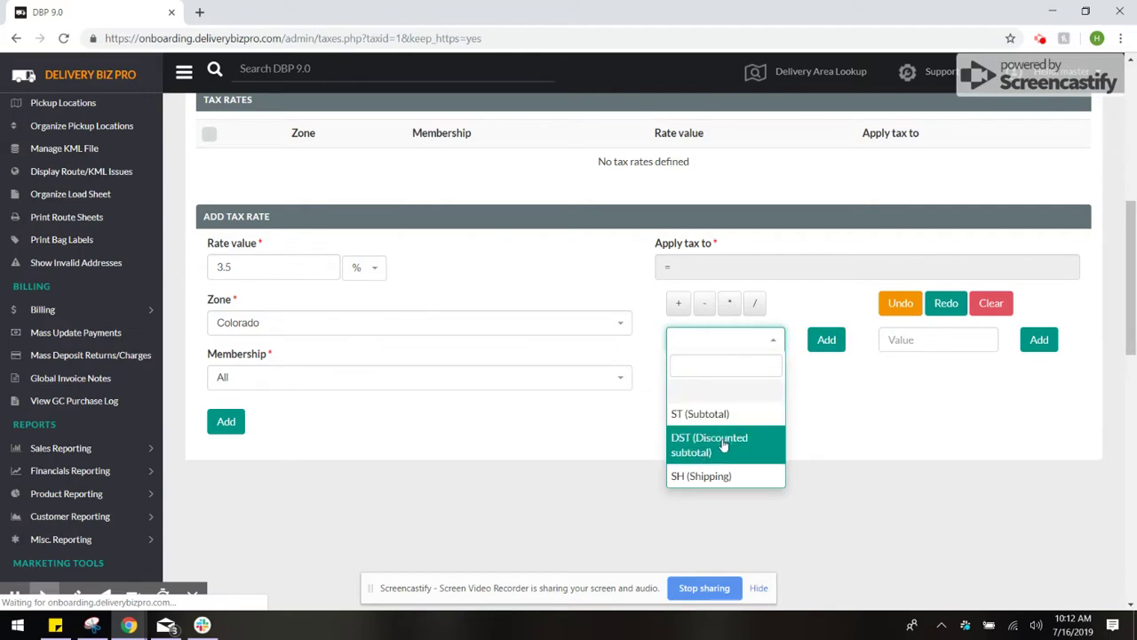
click(726, 441)
click(820, 341)
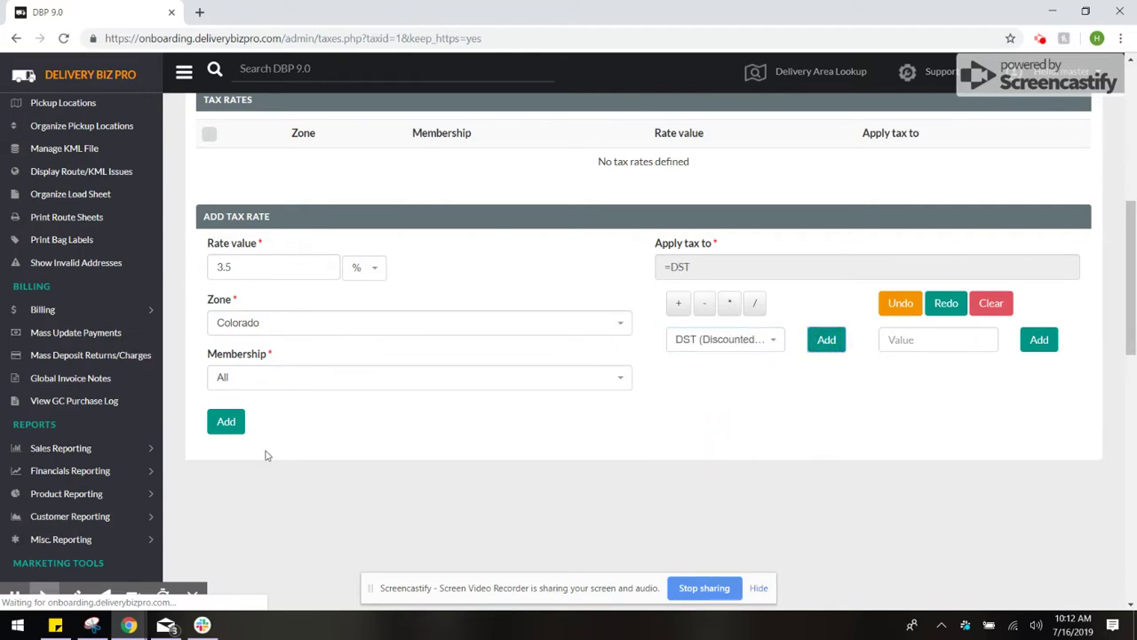
click(235, 425)
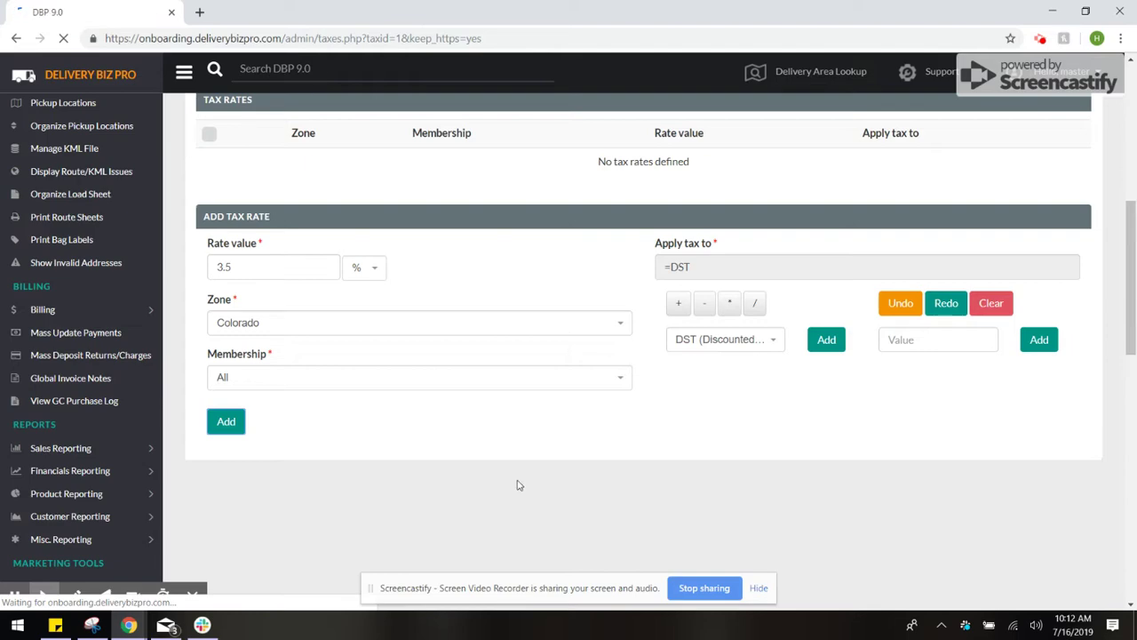
Step: Open the Almonds product for editing from the store's product list
scroll(387, 404, down, 3)
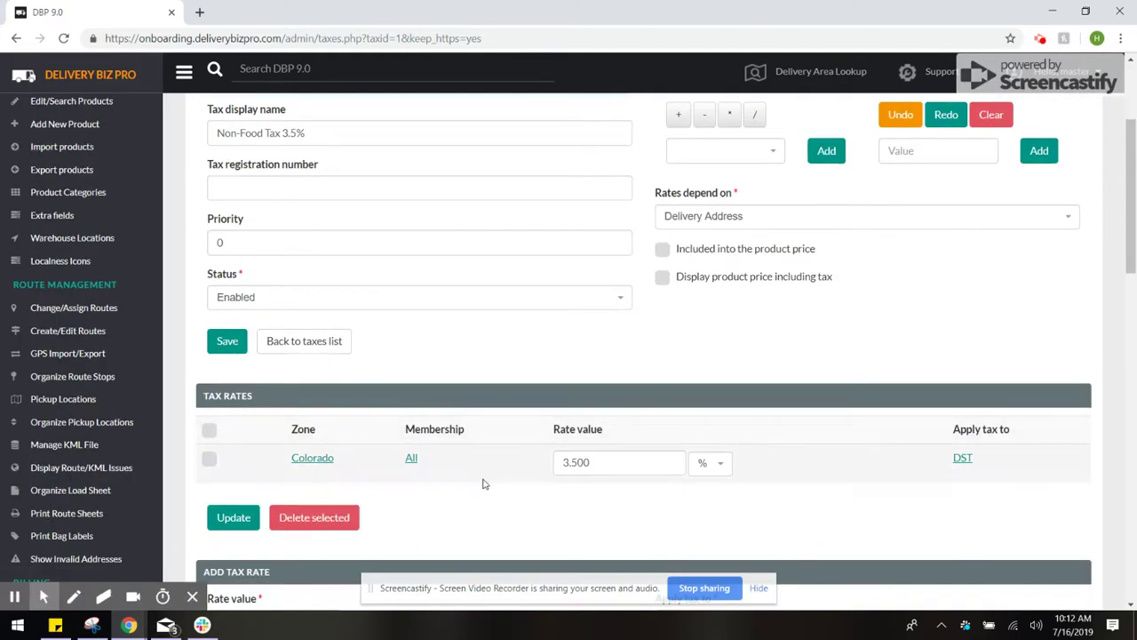
scroll(424, 488, up, 3)
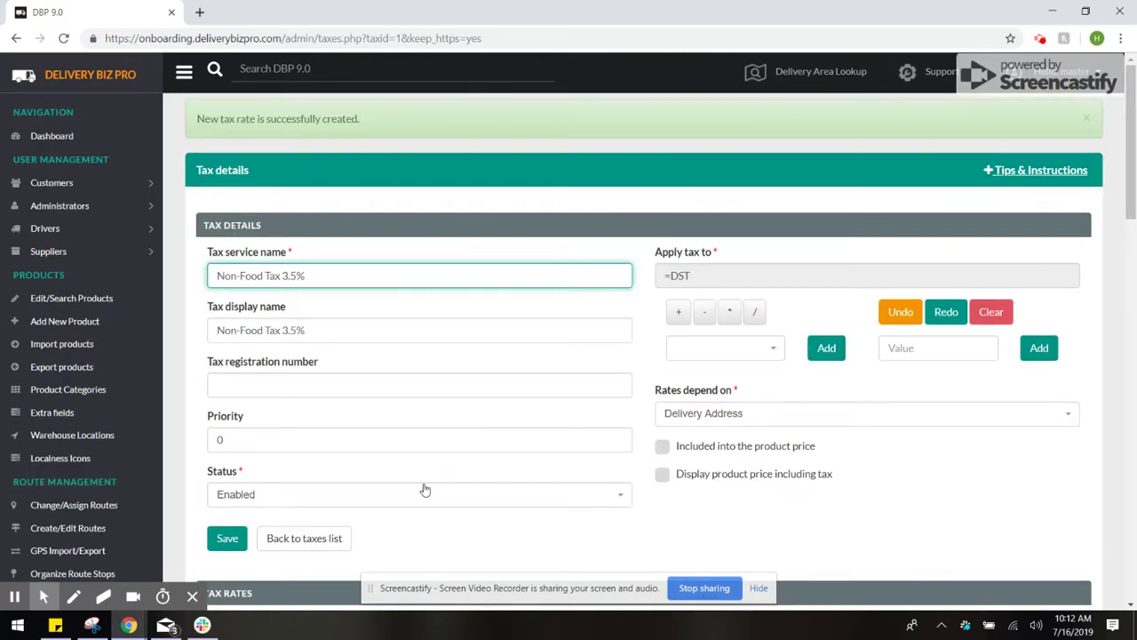
click(89, 301)
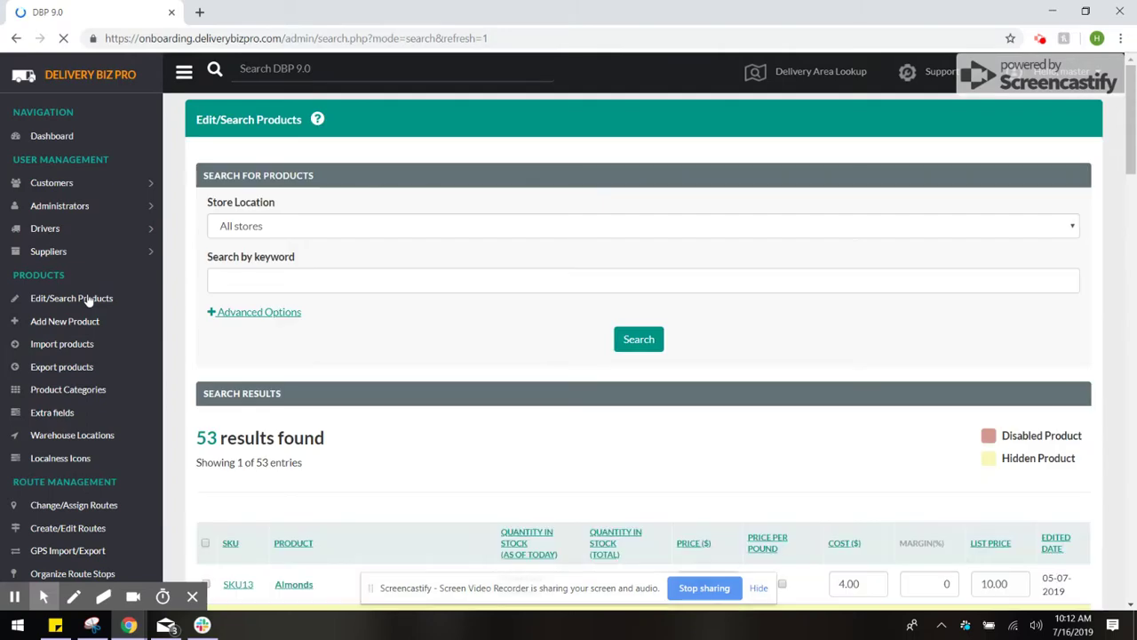
scroll(318, 337, down, 2)
scroll(315, 268, down, 1)
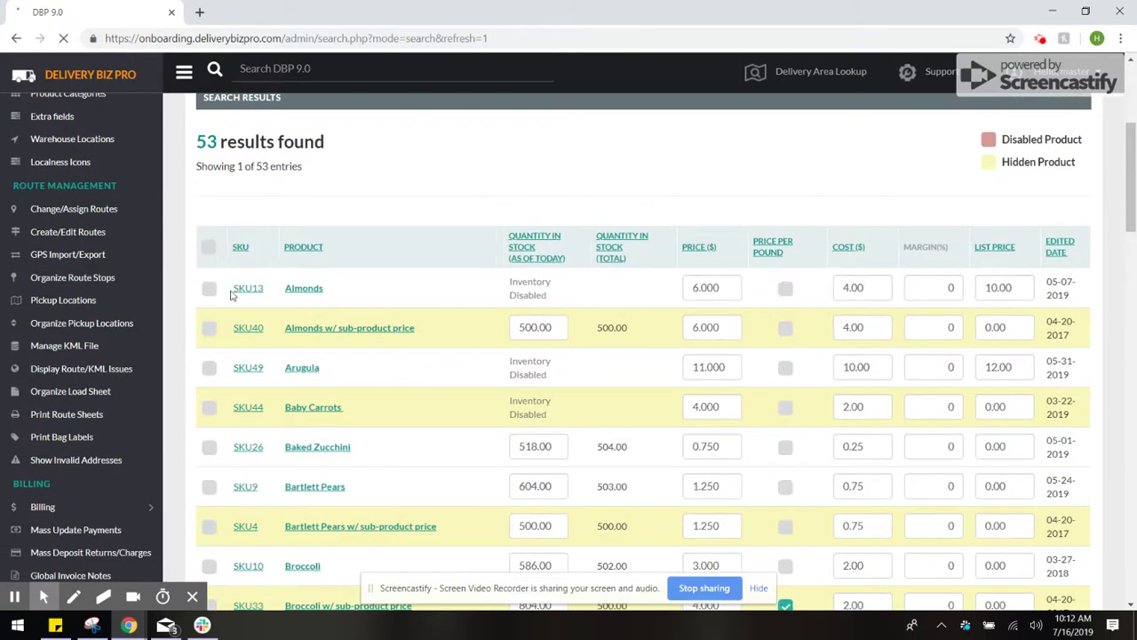
click(304, 292)
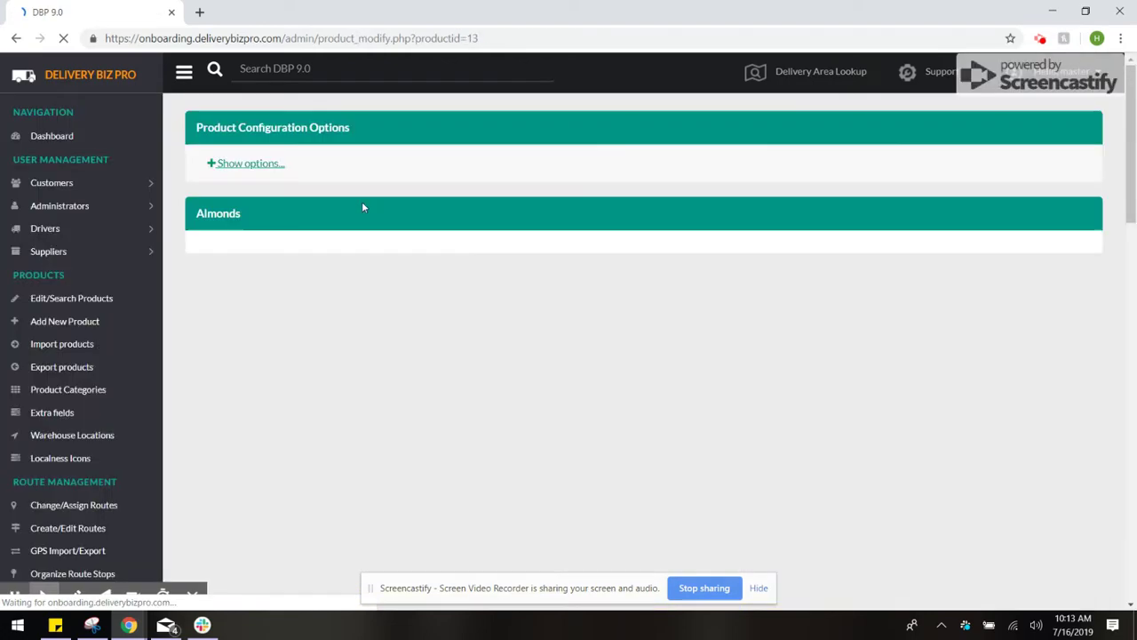
Step: Show the advanced options of the Almonds product and go to its product taxes
scroll(270, 309, down, 5)
scroll(270, 308, down, 20)
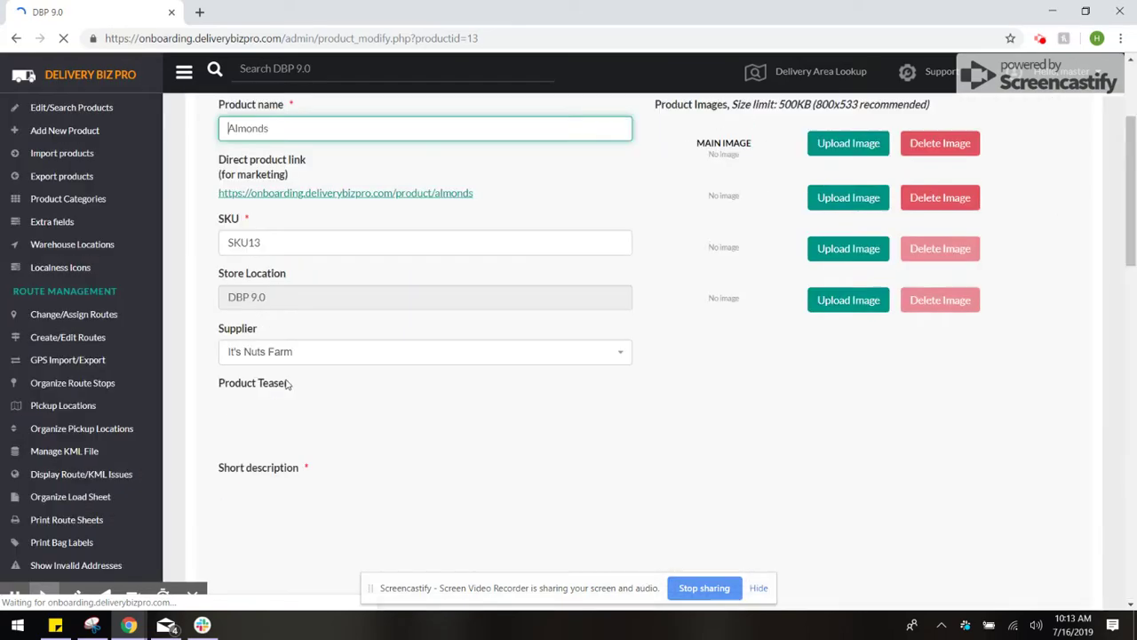
scroll(281, 426, down, 8)
scroll(286, 370, down, 5)
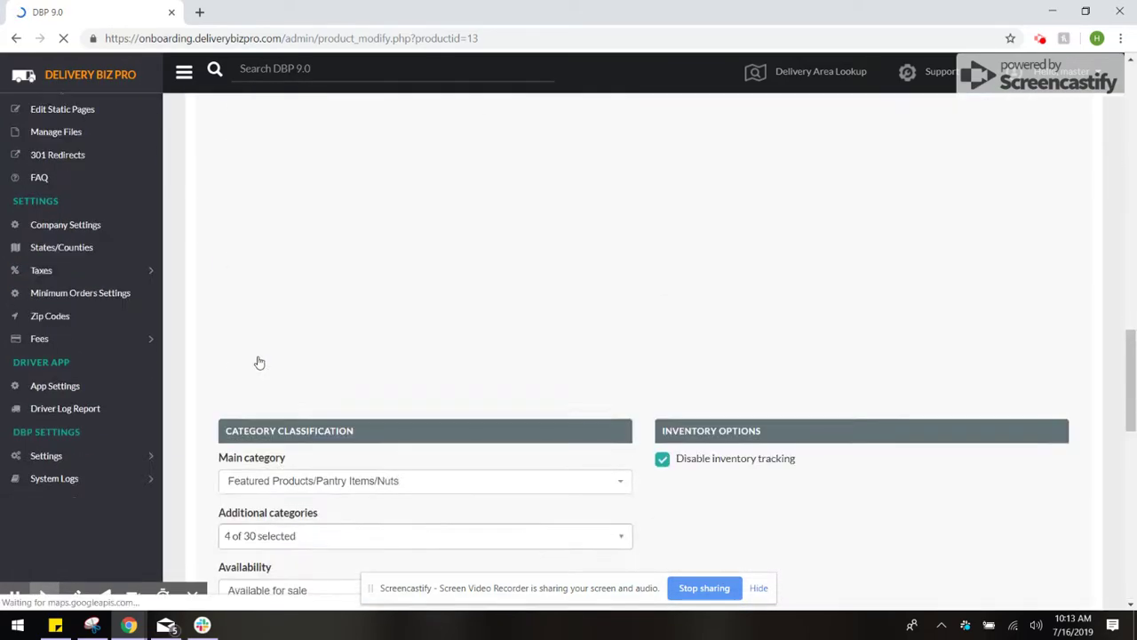
scroll(271, 404, down, 3)
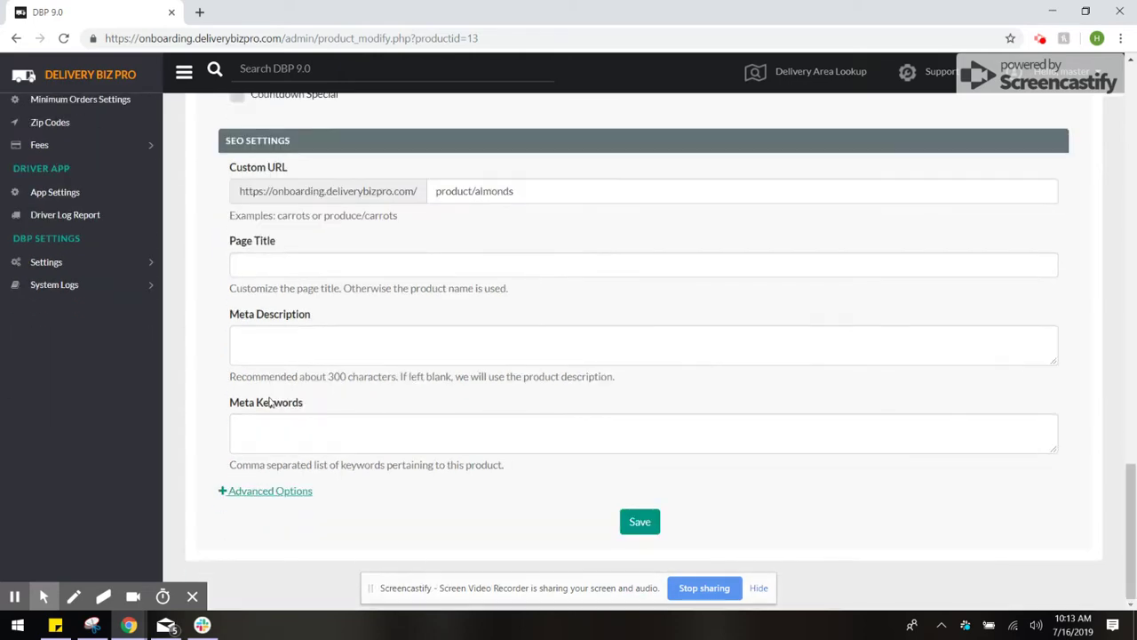
click(283, 497)
scroll(267, 451, down, 10)
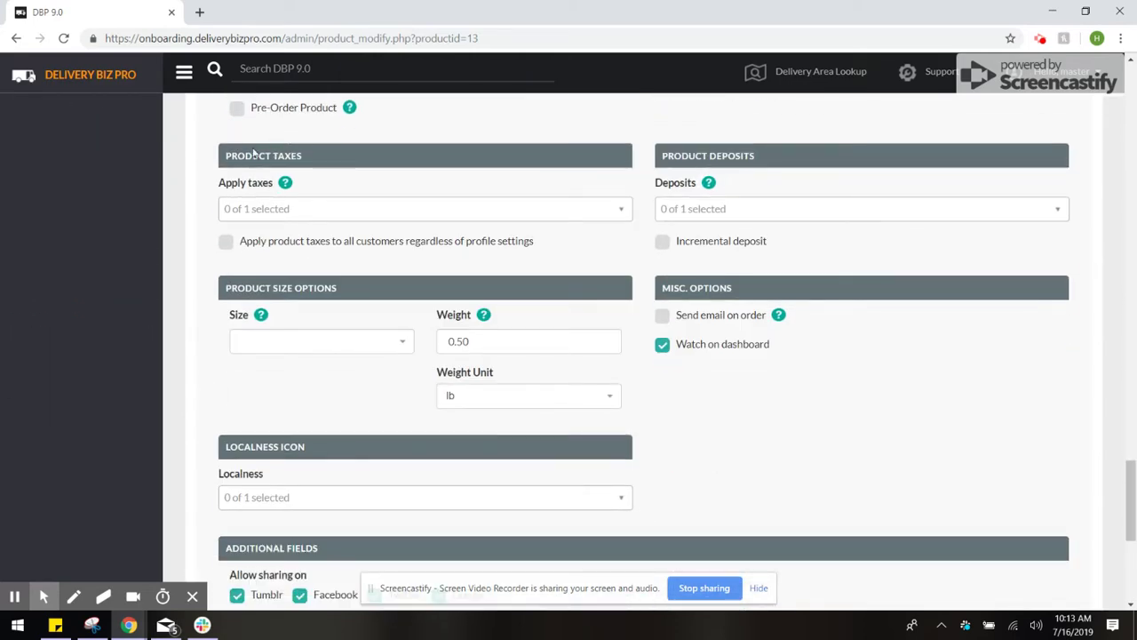
Step: Apply Non-Food Tax 3.5% to the Almonds product and save it, agreeing to change current orders as well
click(250, 212)
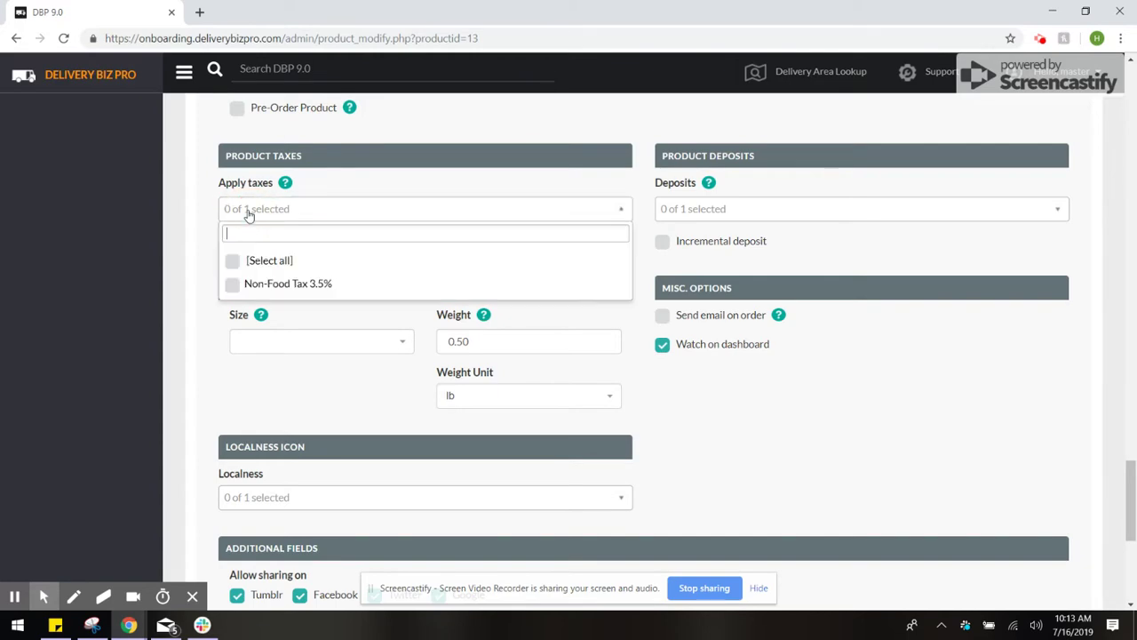
click(234, 286)
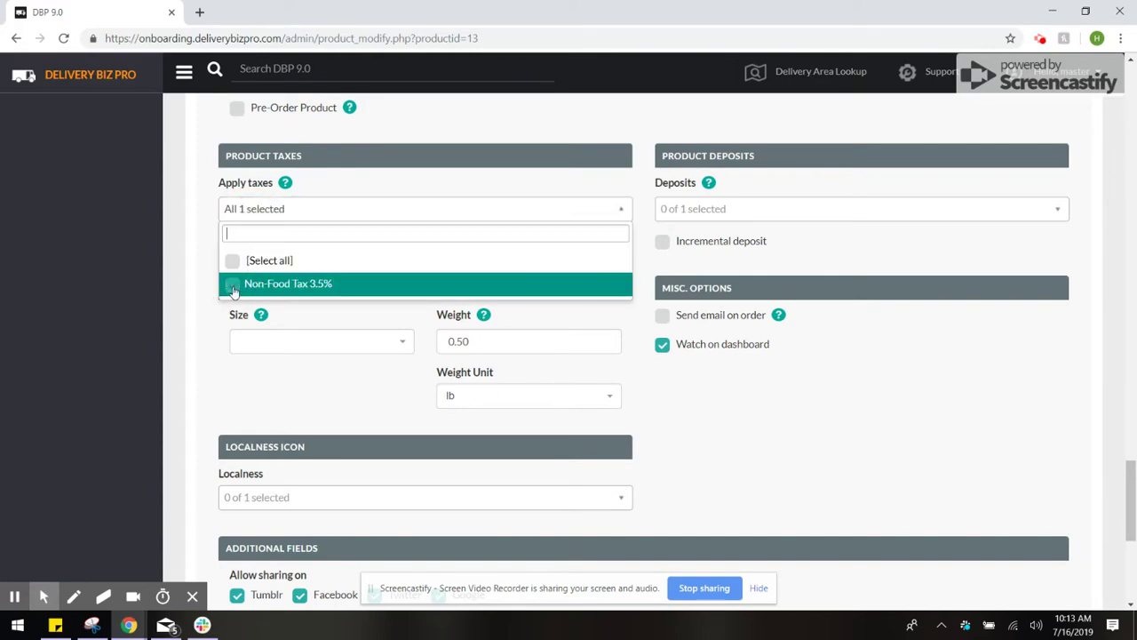
click(189, 276)
scroll(218, 266, down, 5)
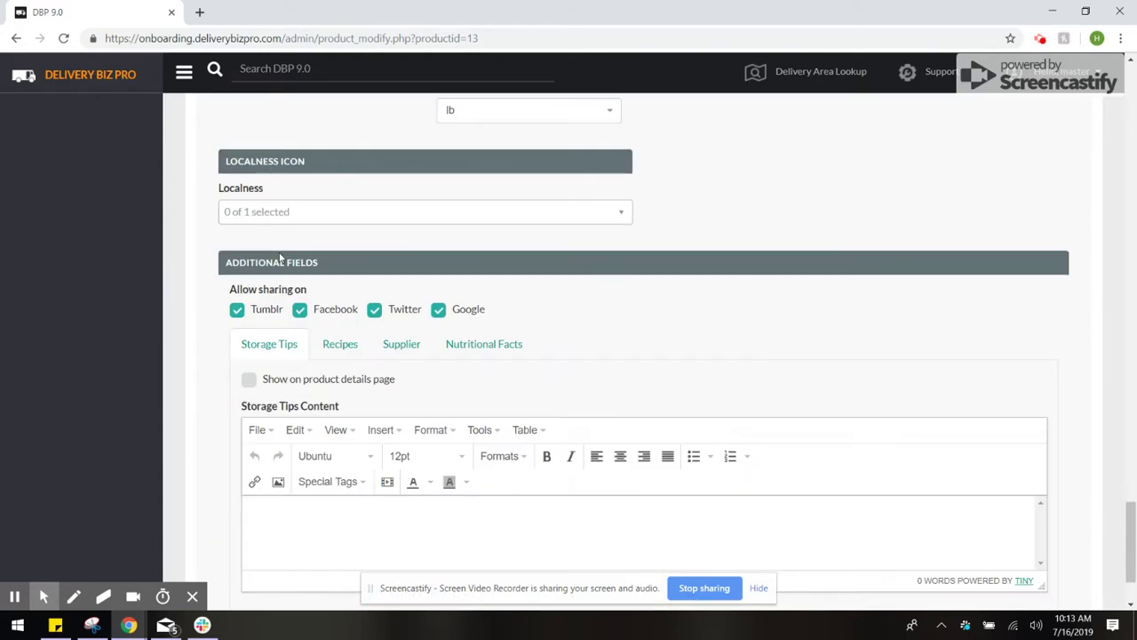
click(636, 522)
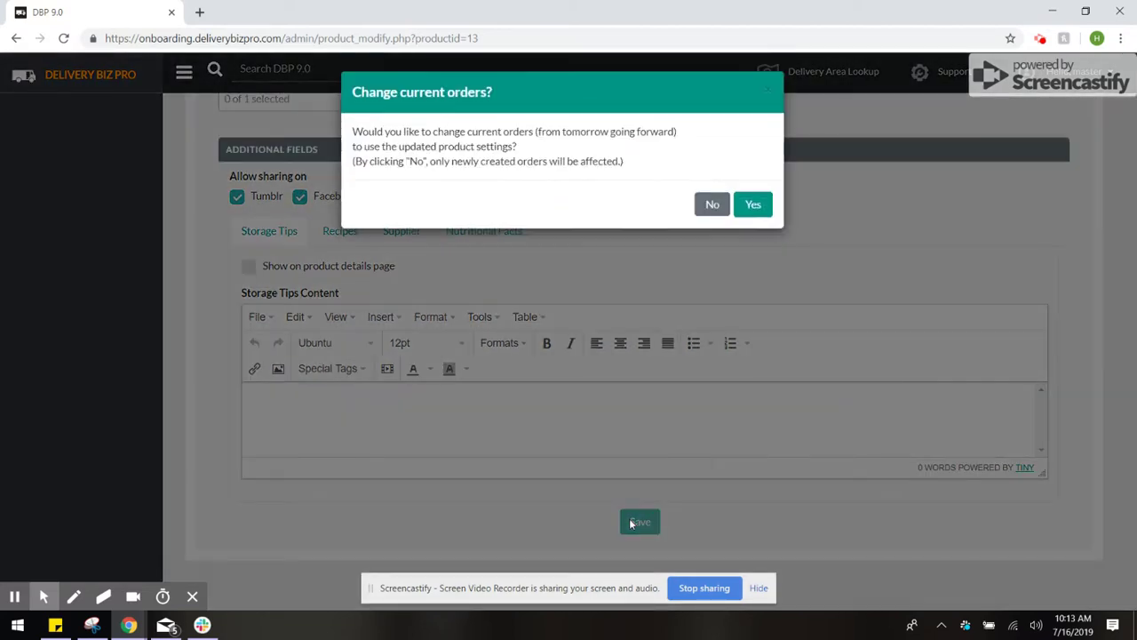
click(753, 210)
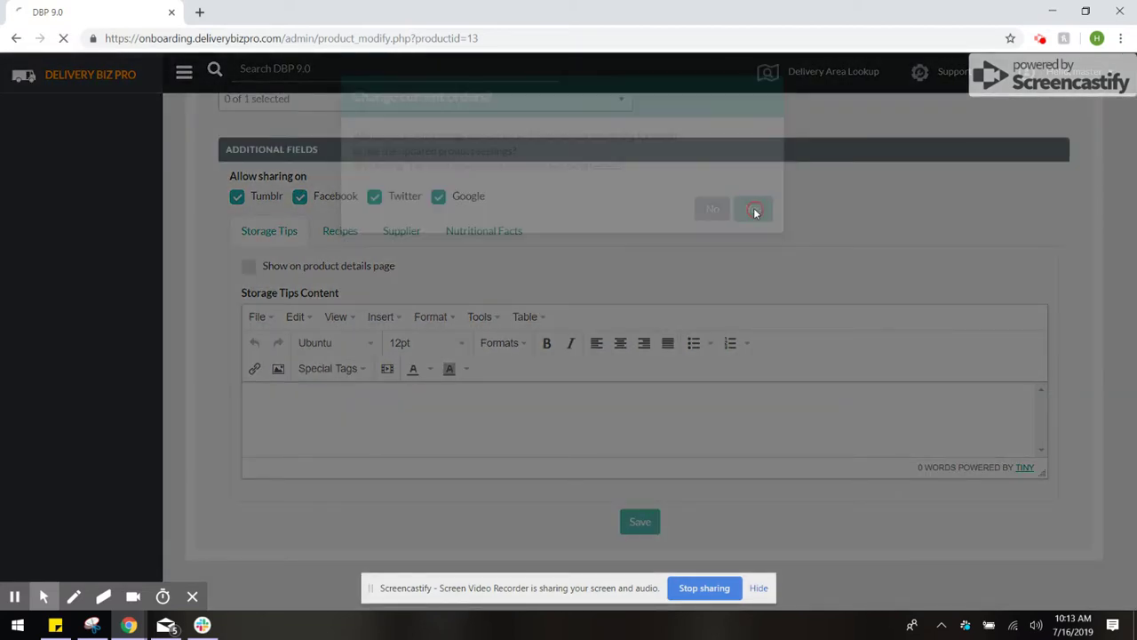